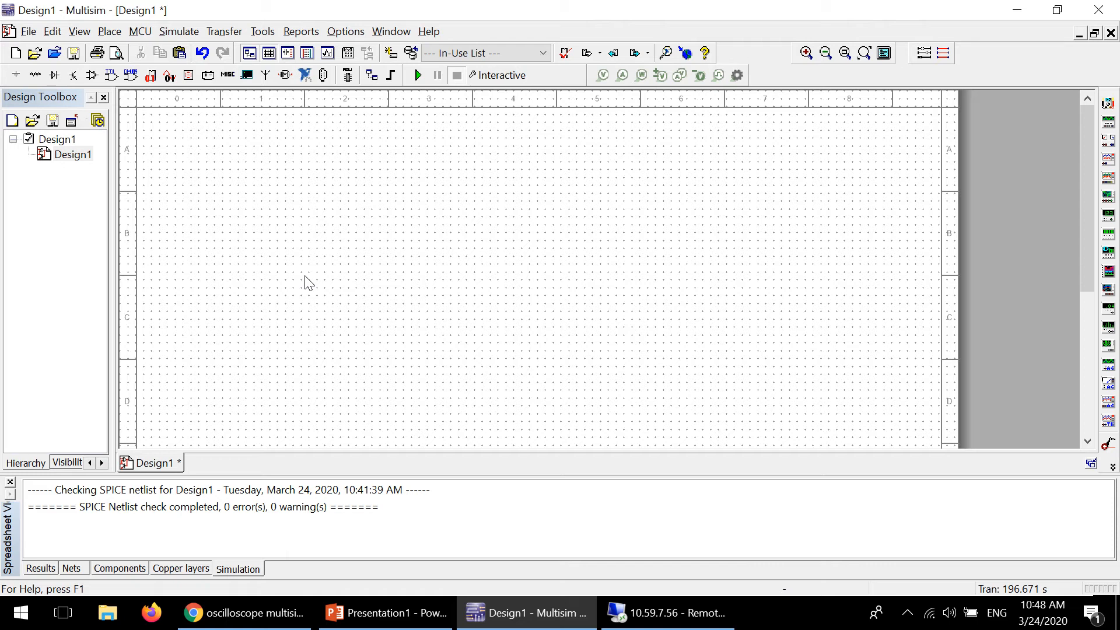
{"action": "right_click", "coordinate": [296, 317]}
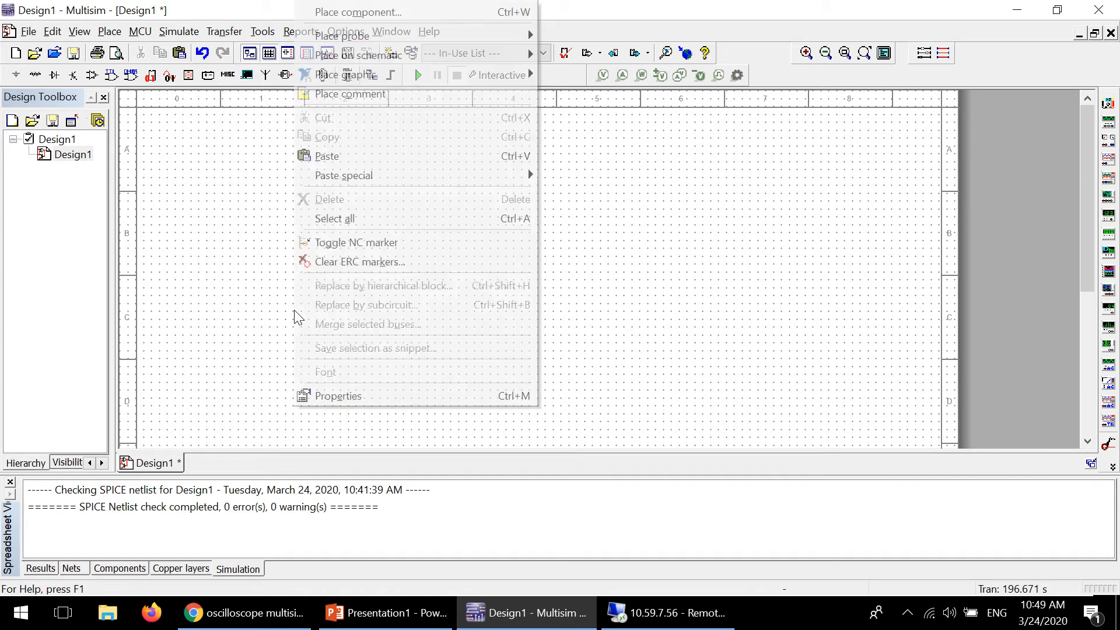
{"action": "left_click", "coordinate": [235, 279]}
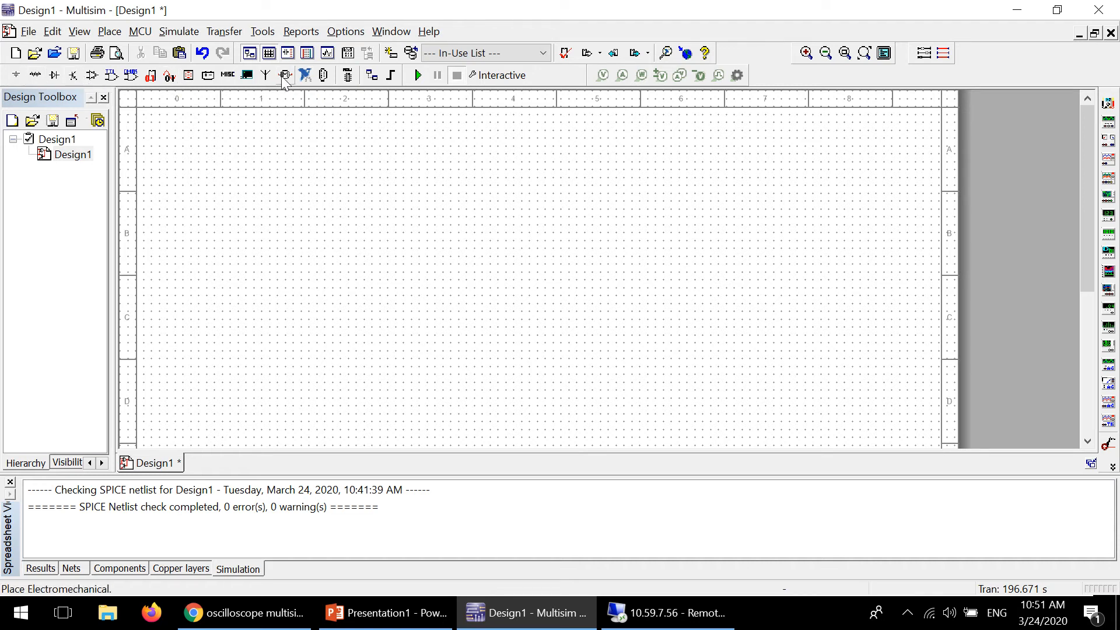
Place a 1k resistor from the Basic group's RESISTOR family in the upper middle of the schematic.
{"action": "left_click", "coordinate": [35, 78]}
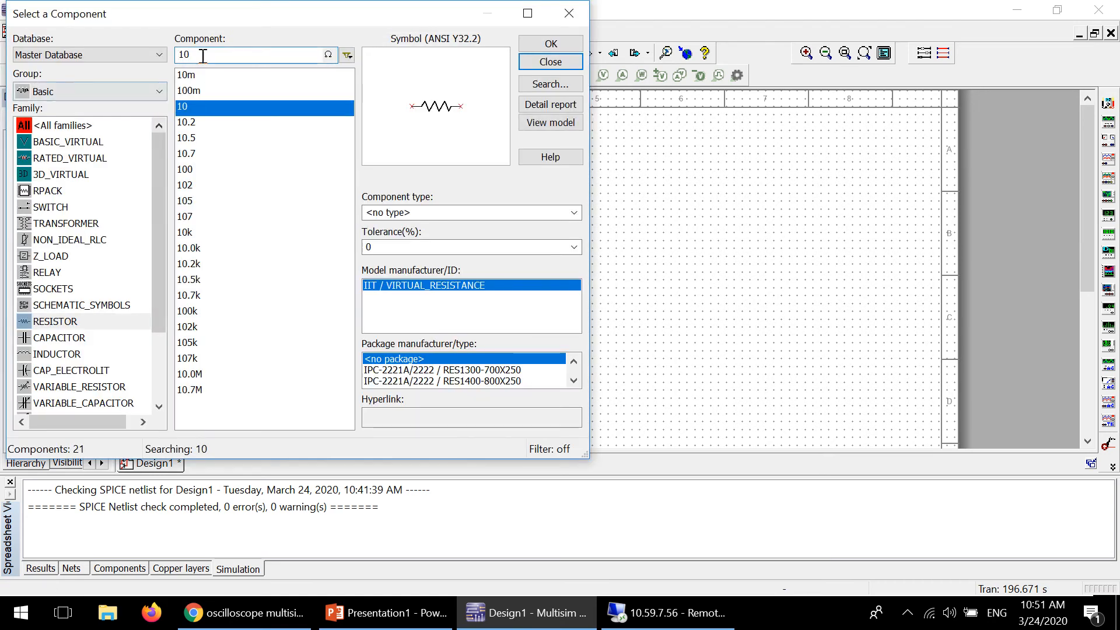
{"action": "left_click_drag", "start_coordinate": [272, 53], "coordinate": [152, 54]}
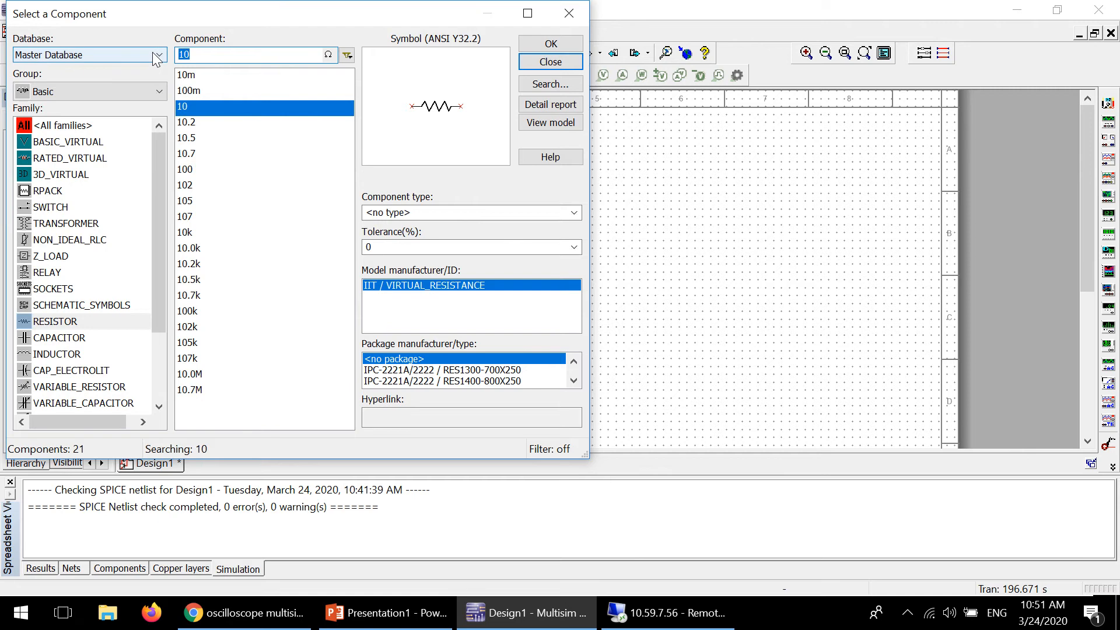
{"action": "key", "text": "BackSpace"}
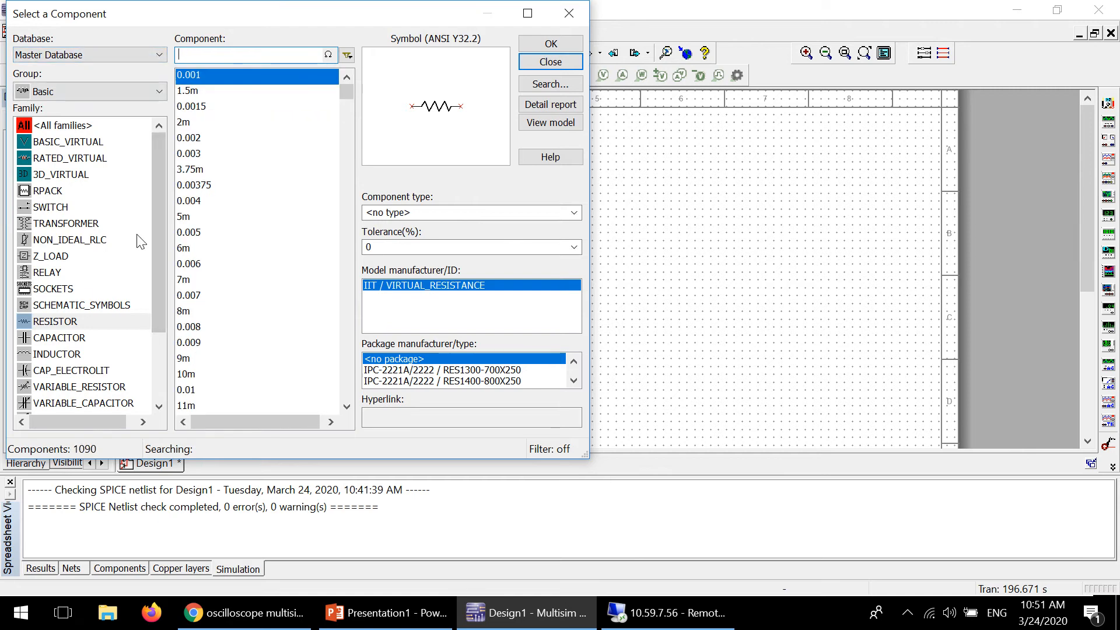
{"action": "mouse_move", "coordinate": [159, 154]}
{"action": "left_mouse_down"}
{"action": "mouse_move", "coordinate": [161, 206]}
{"action": "mouse_move", "coordinate": [171, 155]}
{"action": "left_mouse_up"}
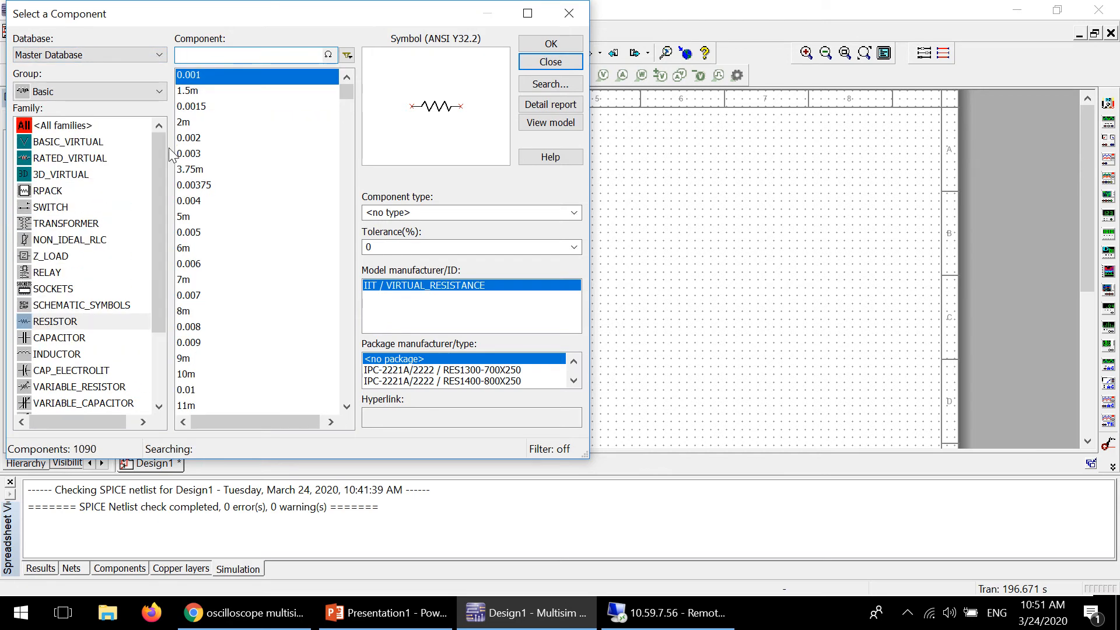
{"action": "left_click", "coordinate": [44, 321]}
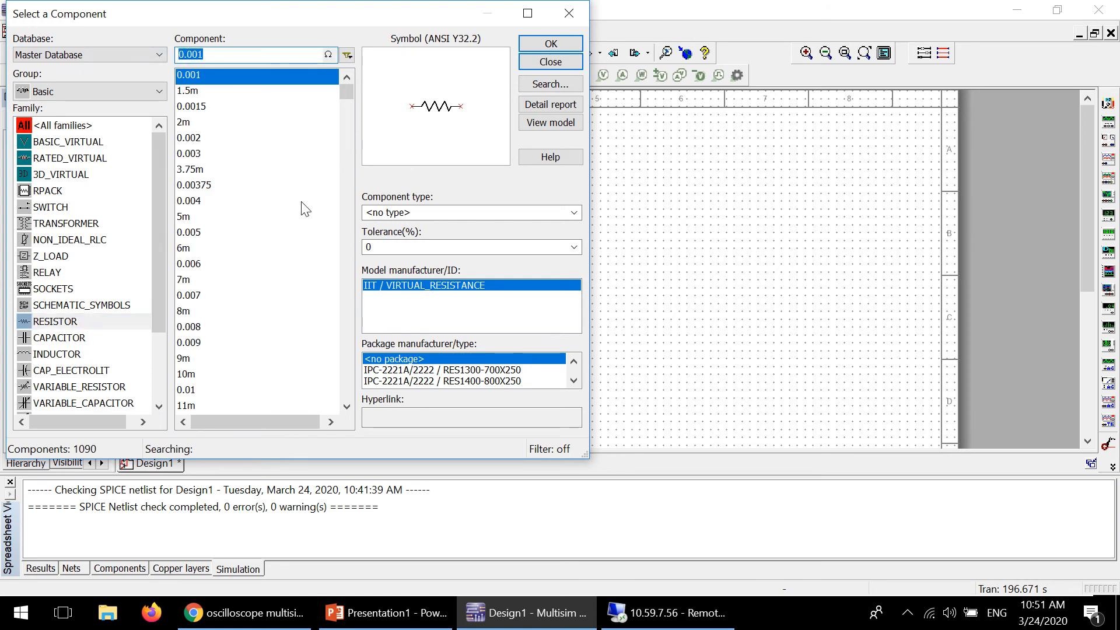
{"action": "type", "text": "100"}
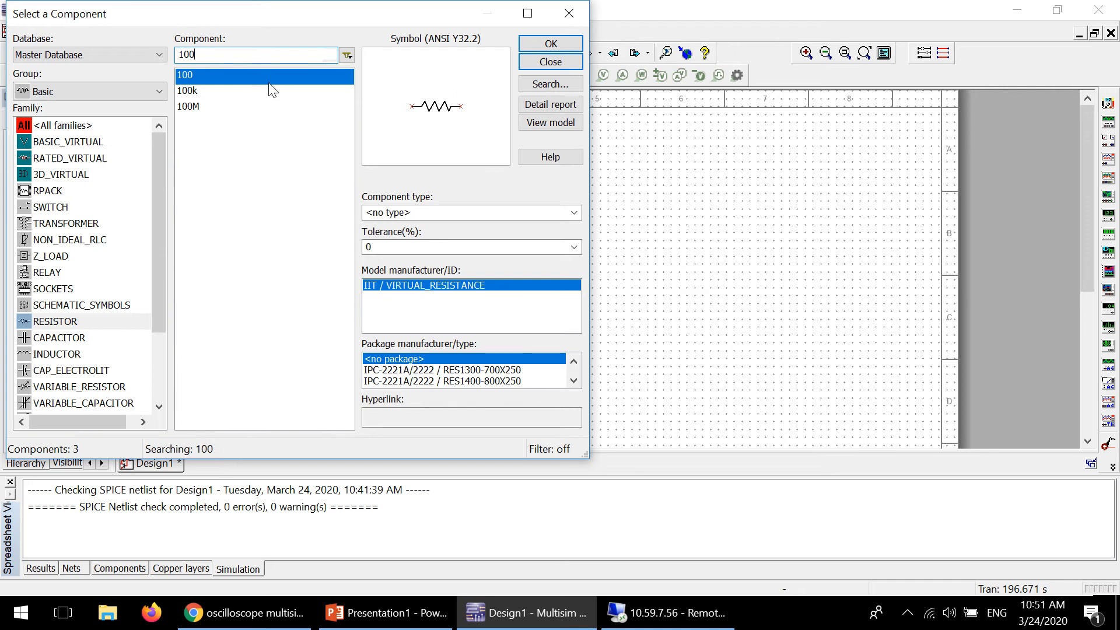
{"action": "type", "text": "0"}
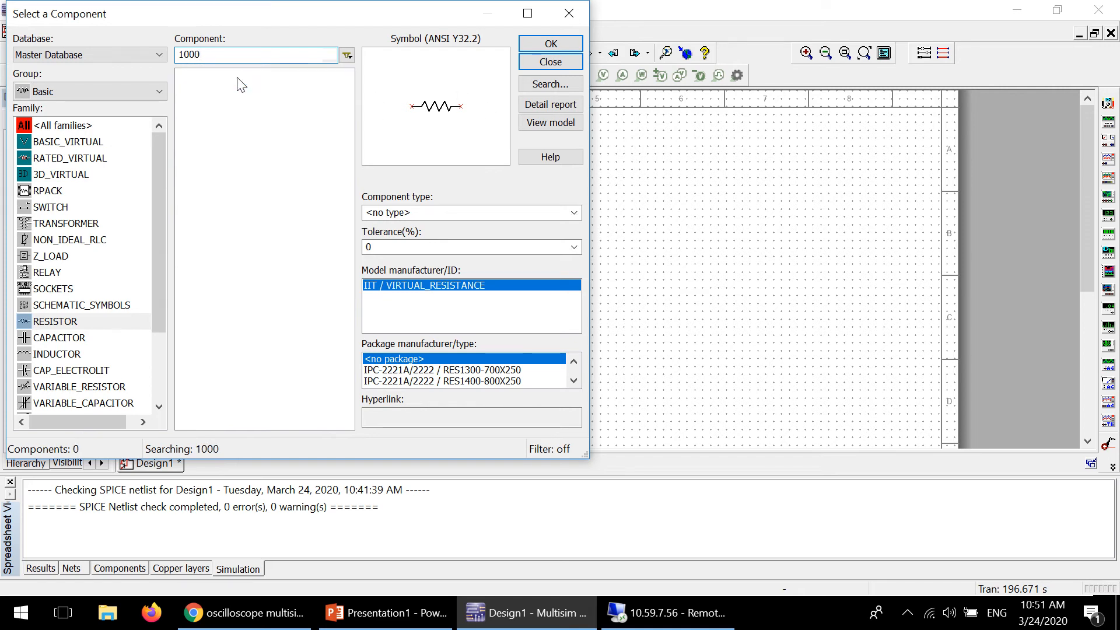
{"action": "key", "text": "BackSpace"}
{"action": "key", "text": "BackSpace"}
{"action": "key", "text": "BackSpace"}
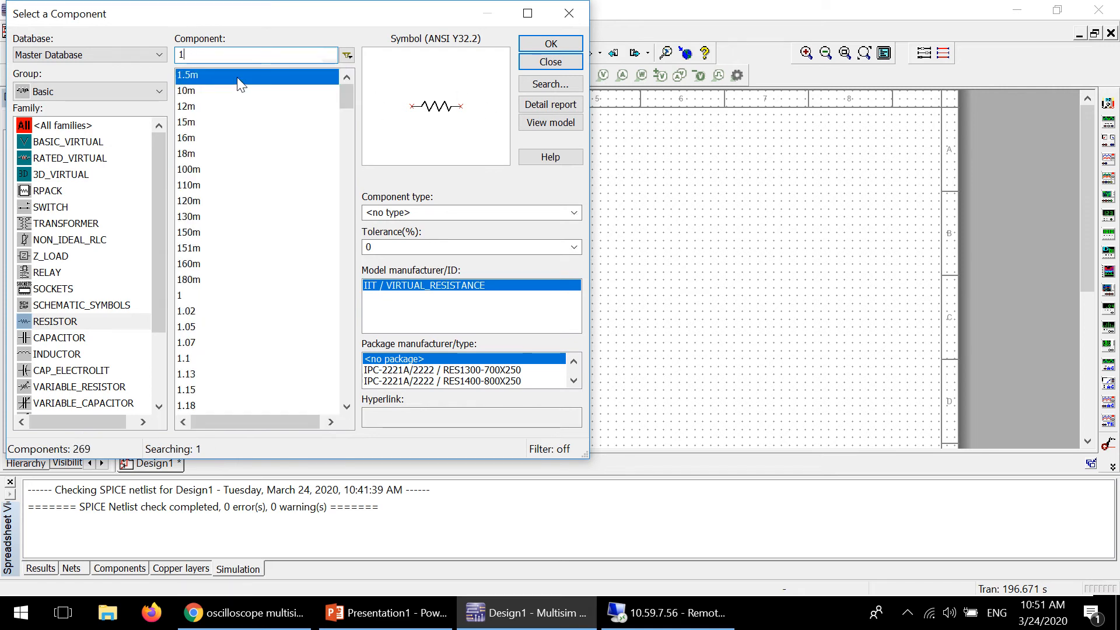
{"action": "type", "text": "k"}
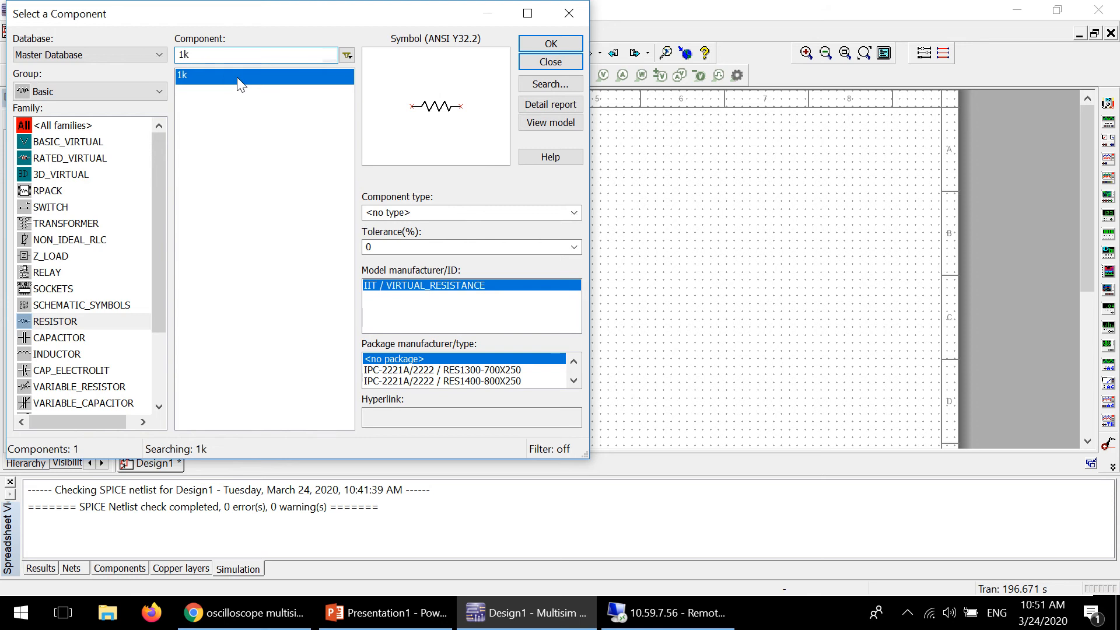
{"action": "left_click", "coordinate": [551, 43]}
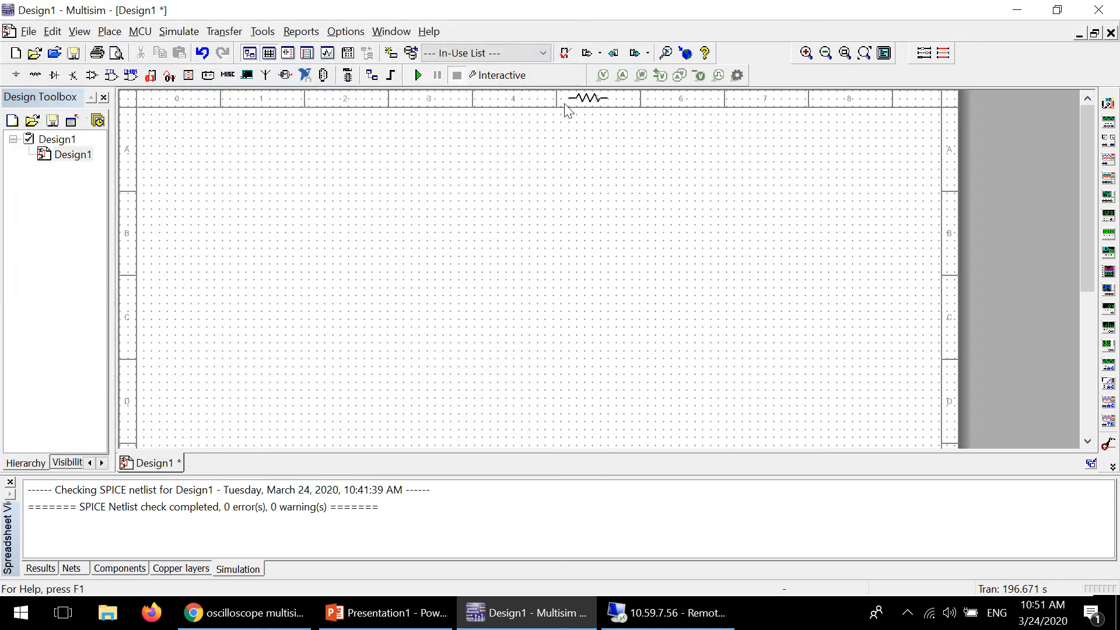
{"action": "left_click", "coordinate": [405, 176]}
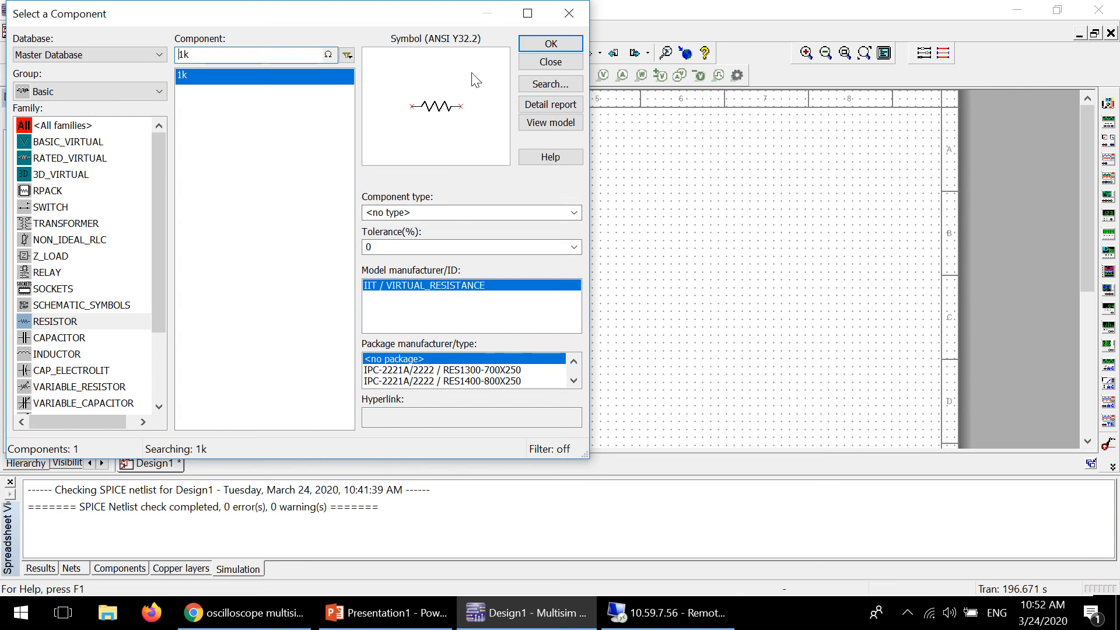
{"action": "left_click", "coordinate": [551, 62]}
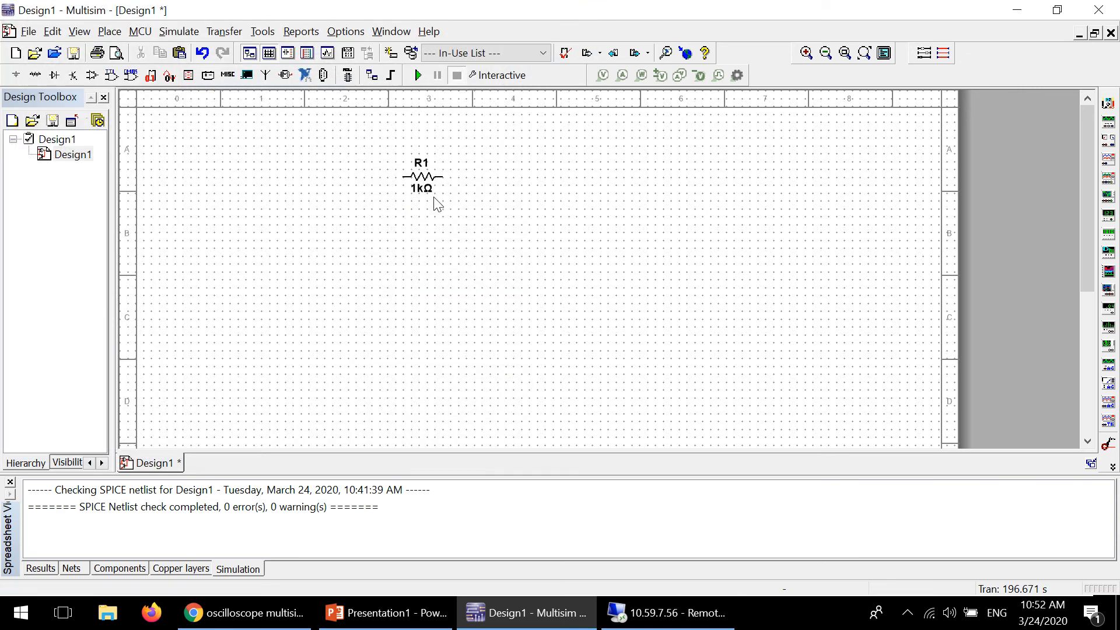
Find GROUND in the Sources group by searching for "gr" and place it below the resistor.
{"action": "left_click", "coordinate": [15, 75]}
{"action": "key", "text": "ctrl+a"}
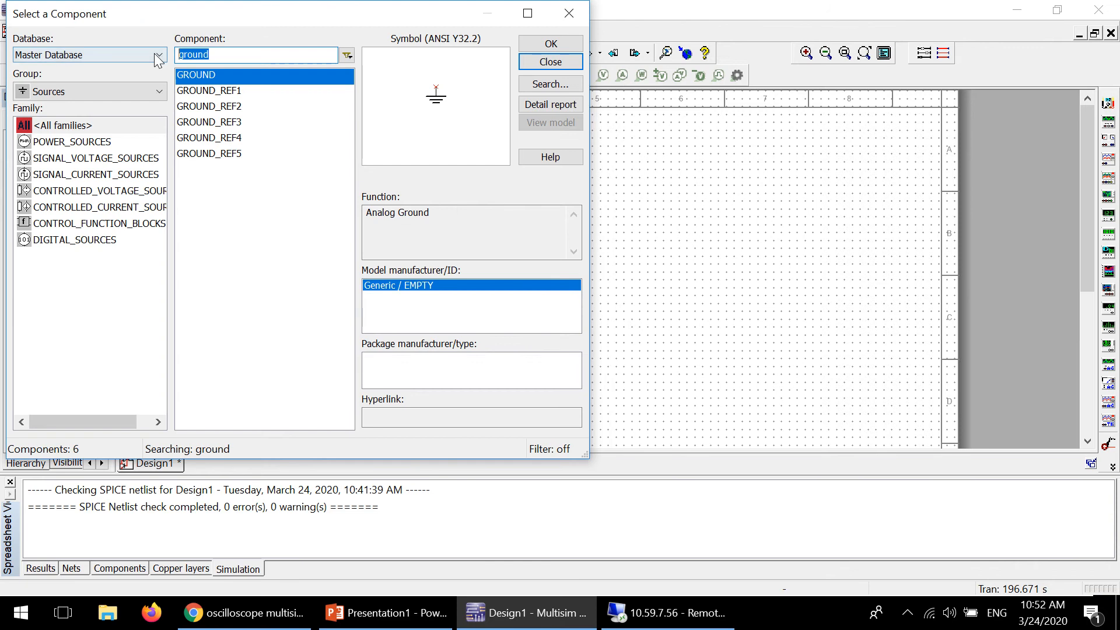
{"action": "key", "text": "BackSpace"}
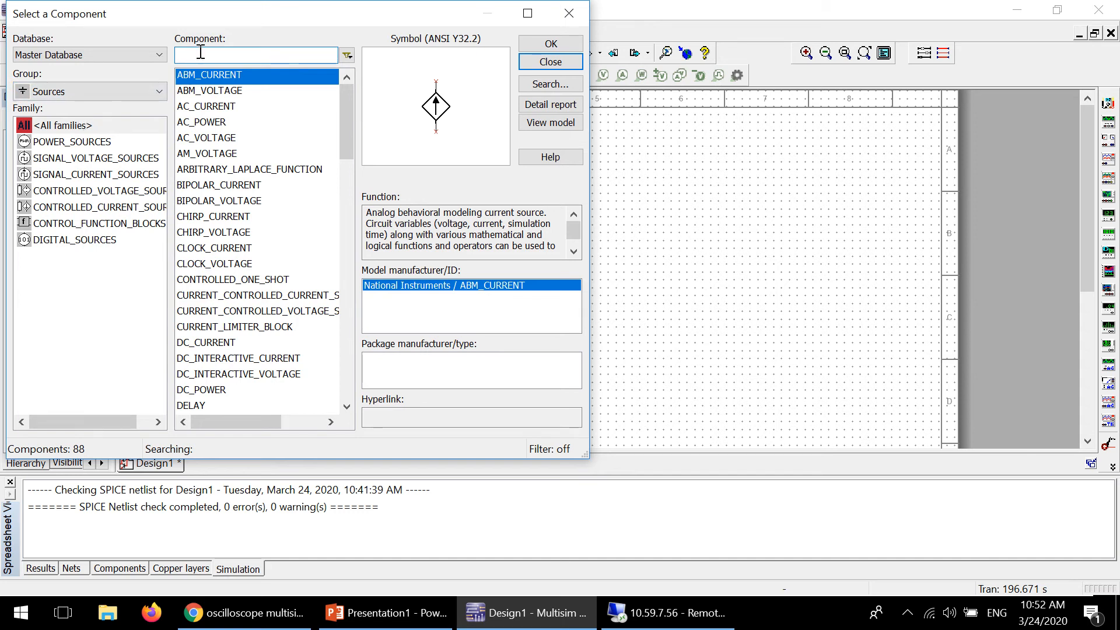
{"action": "type", "text": "gr"}
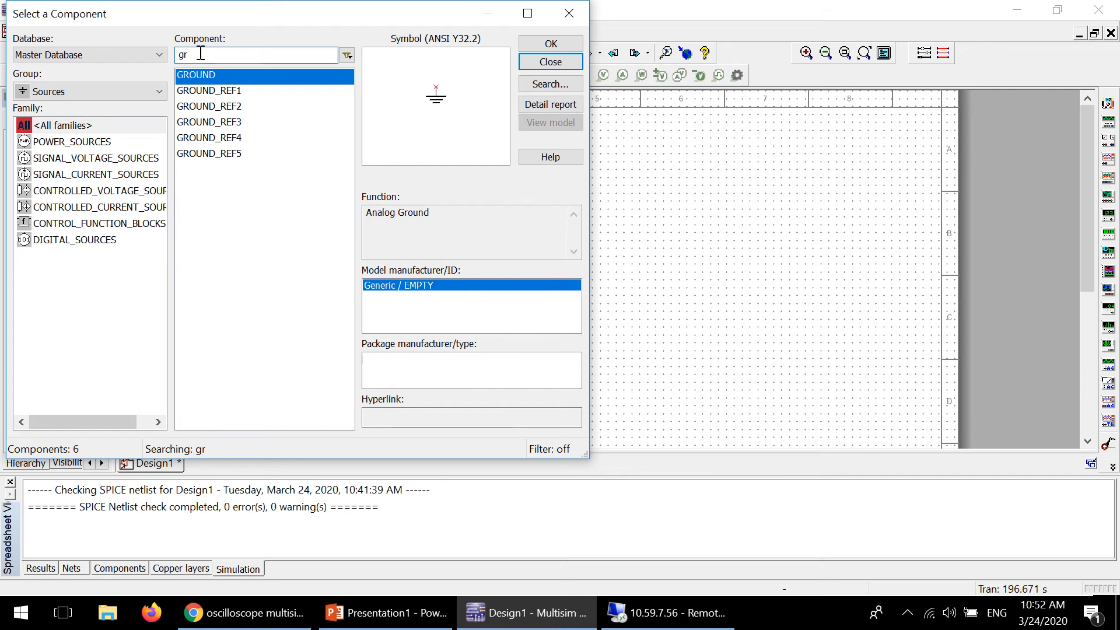
{"action": "left_click", "coordinate": [188, 82]}
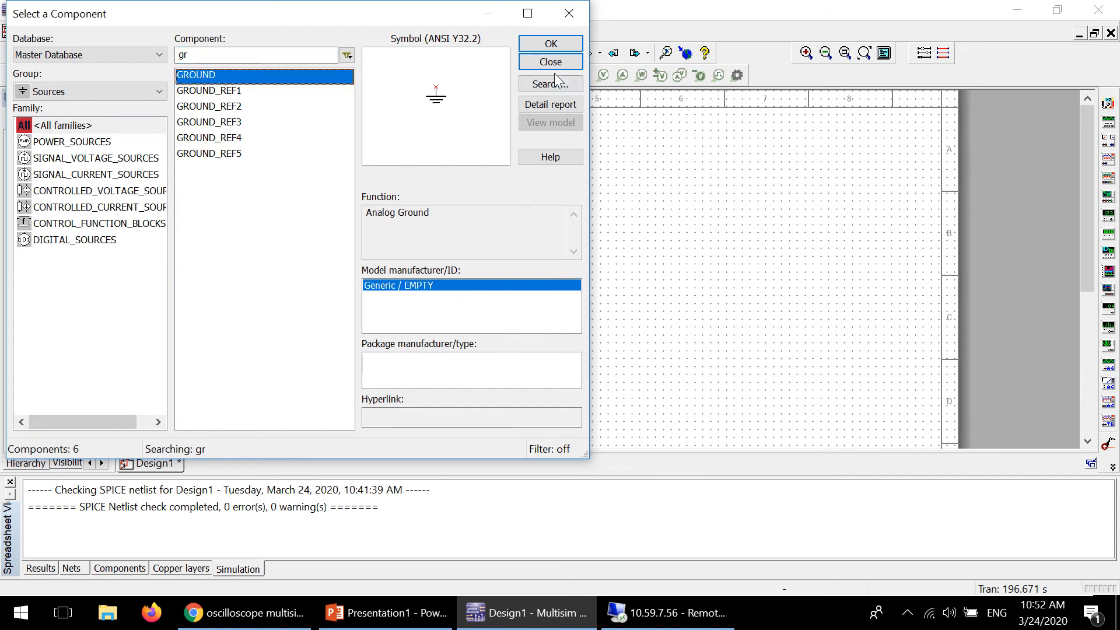
{"action": "left_click", "coordinate": [558, 43]}
{"action": "left_click", "coordinate": [420, 270]}
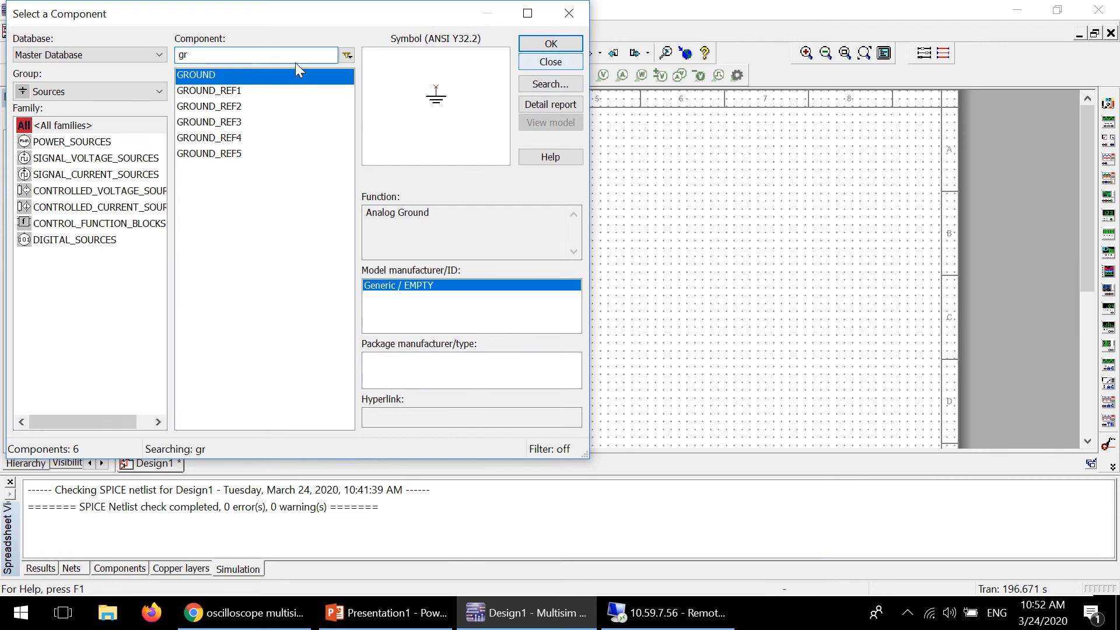
Search the sources for "DC" and place a DC_CURRENT source to the right of the resistor.
{"action": "left_click_drag", "start_coordinate": [198, 54], "coordinate": [174, 54]}
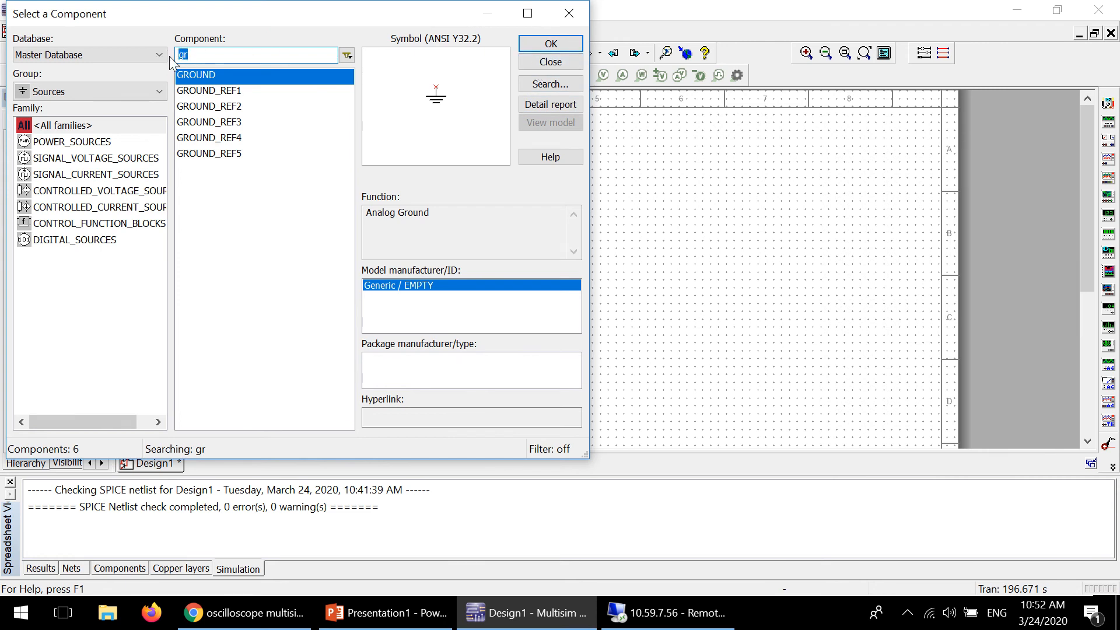
{"action": "key", "text": "BackSpace"}
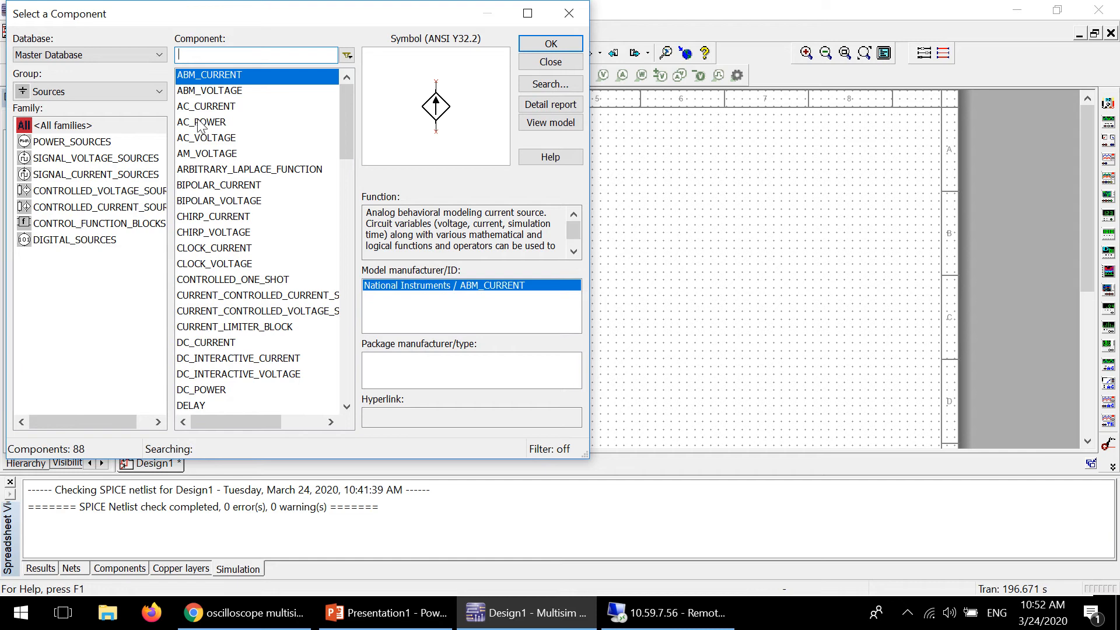
{"action": "type", "text": "DC"}
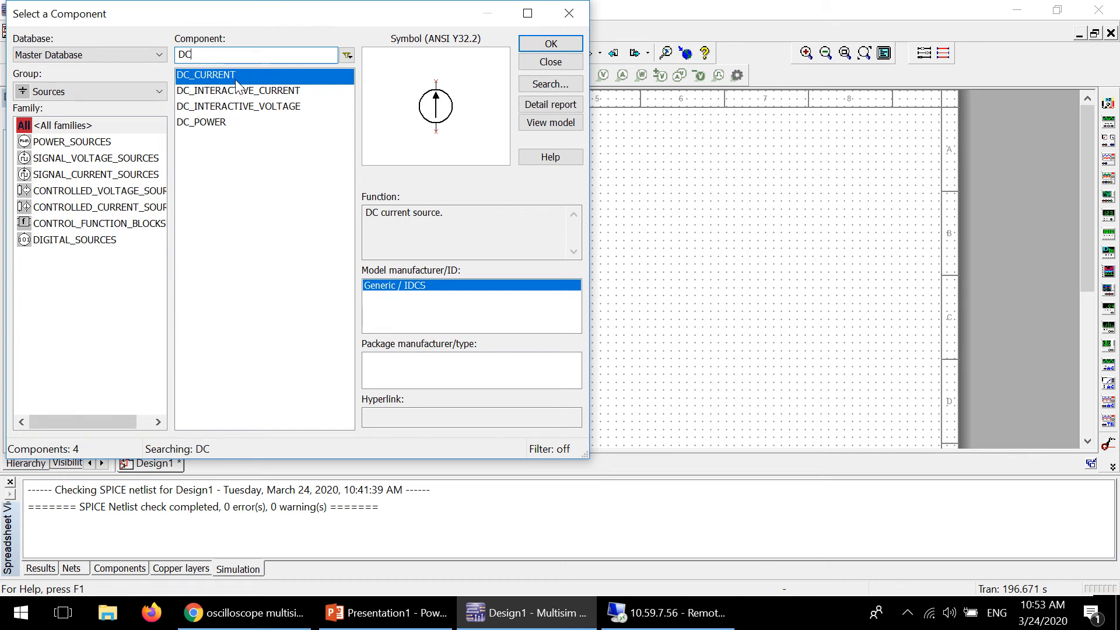
{"action": "left_click", "coordinate": [537, 49]}
{"action": "left_click", "coordinate": [565, 222]}
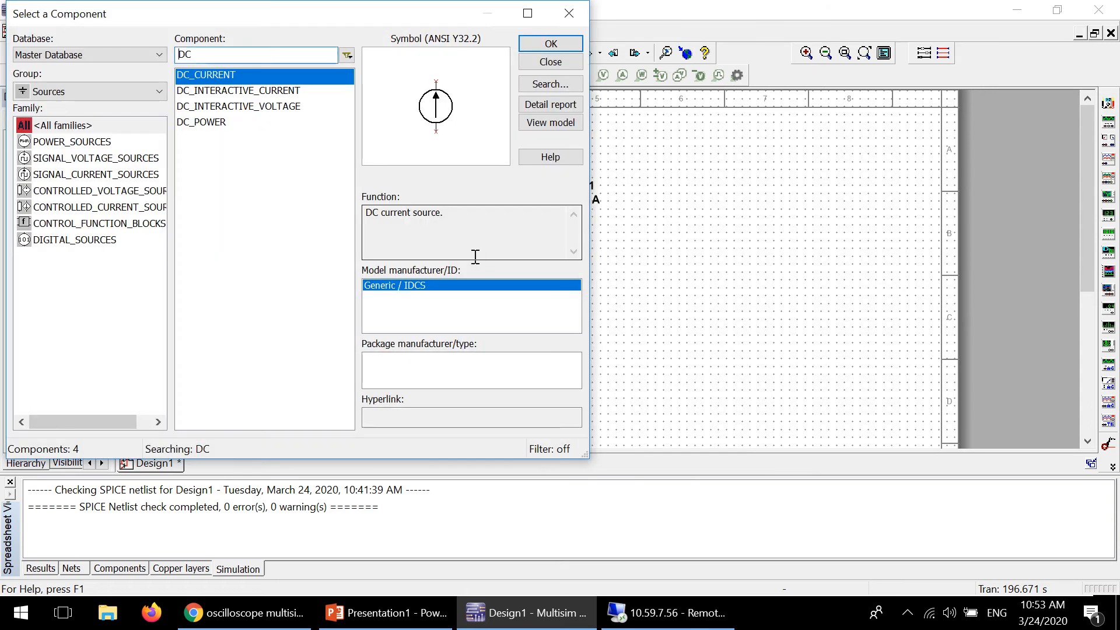
Place a DC_INTERACTIVE_CURRENT source below the fixed current source.
{"action": "left_click", "coordinate": [233, 92]}
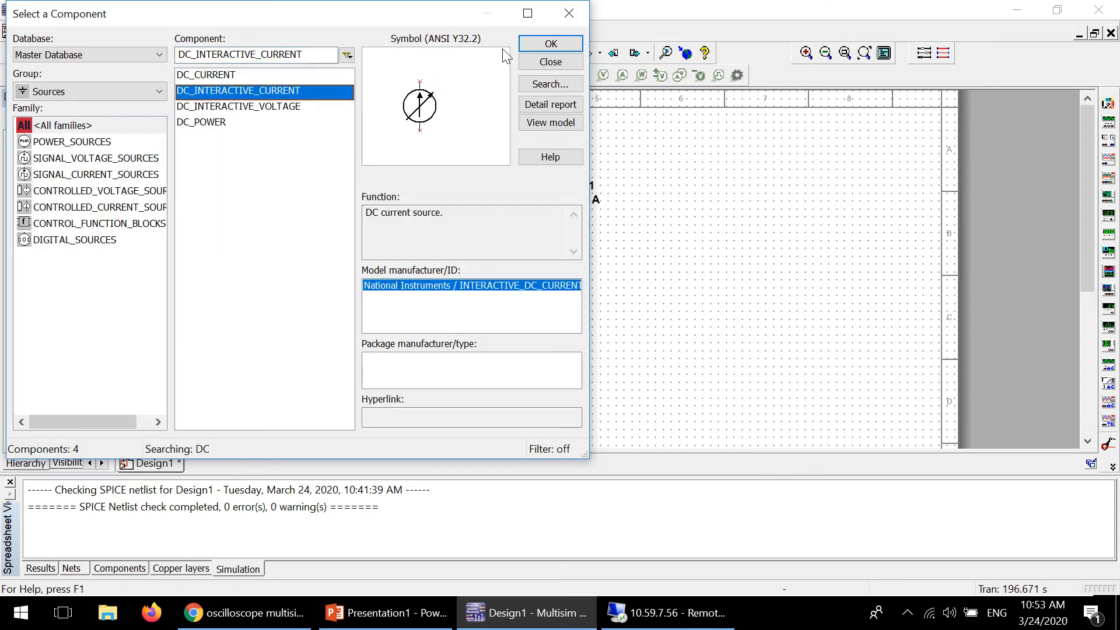
{"action": "left_click", "coordinate": [545, 49]}
{"action": "left_click", "coordinate": [531, 315]}
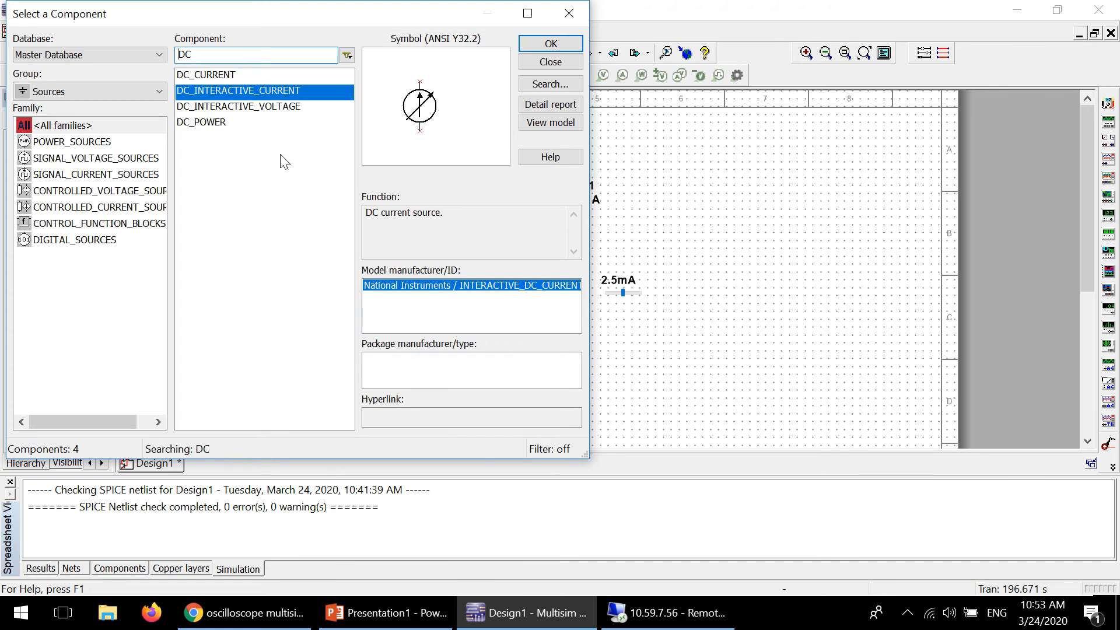
Place a DC_INTERACTIVE_VOLTAGE source to the lower left of the ground symbol and finish placing components.
{"action": "left_click", "coordinate": [234, 108]}
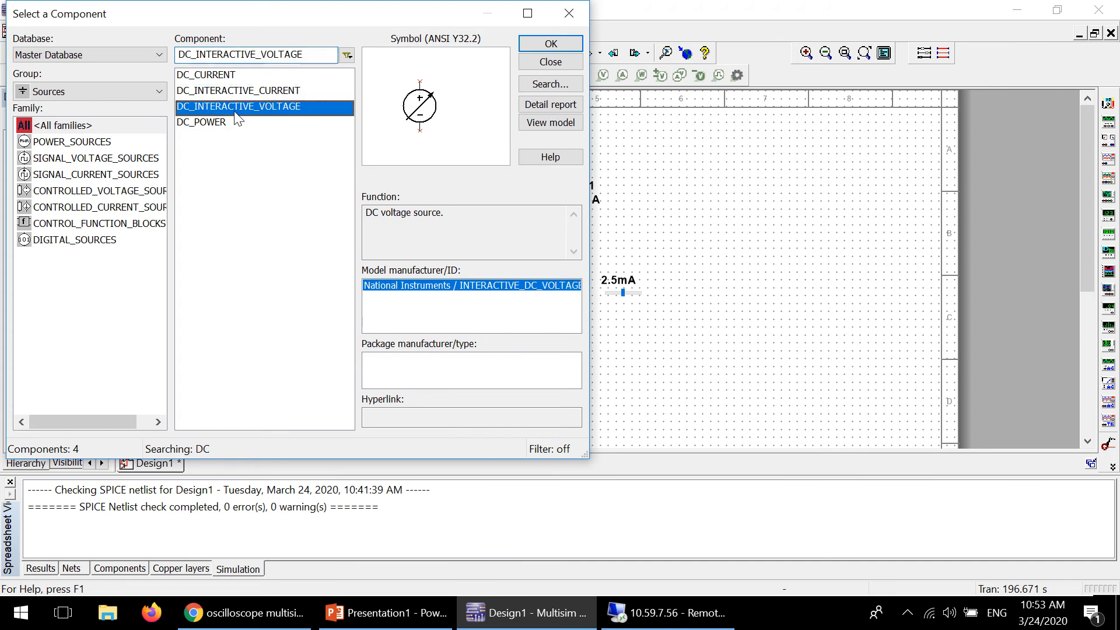
{"action": "left_click", "coordinate": [576, 49]}
{"action": "left_click", "coordinate": [363, 333]}
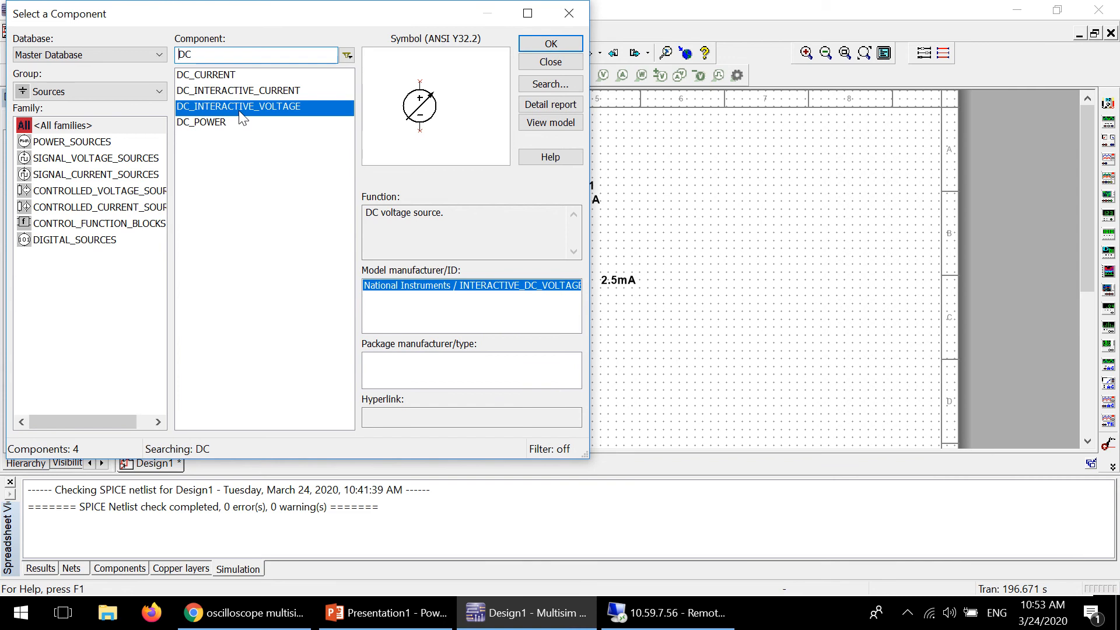
{"action": "left_click", "coordinate": [569, 14]}
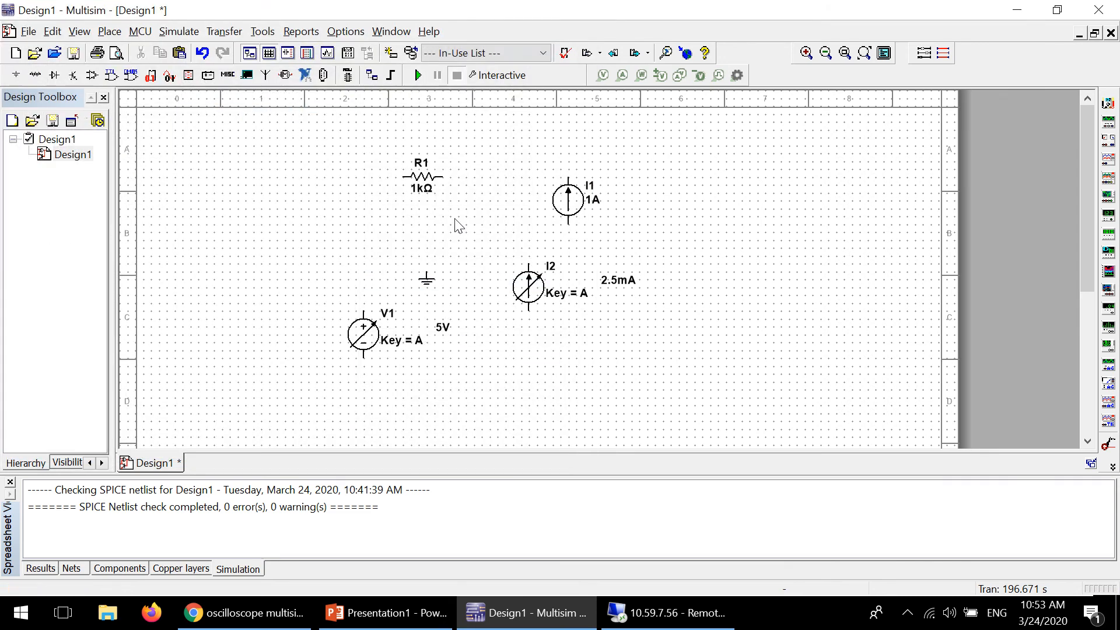
Move current source I1 farther to the upper right and set its current to 10 A.
{"action": "left_click_drag", "start_coordinate": [569, 202], "coordinate": [633, 180]}
{"action": "double_click", "coordinate": [636, 180]}
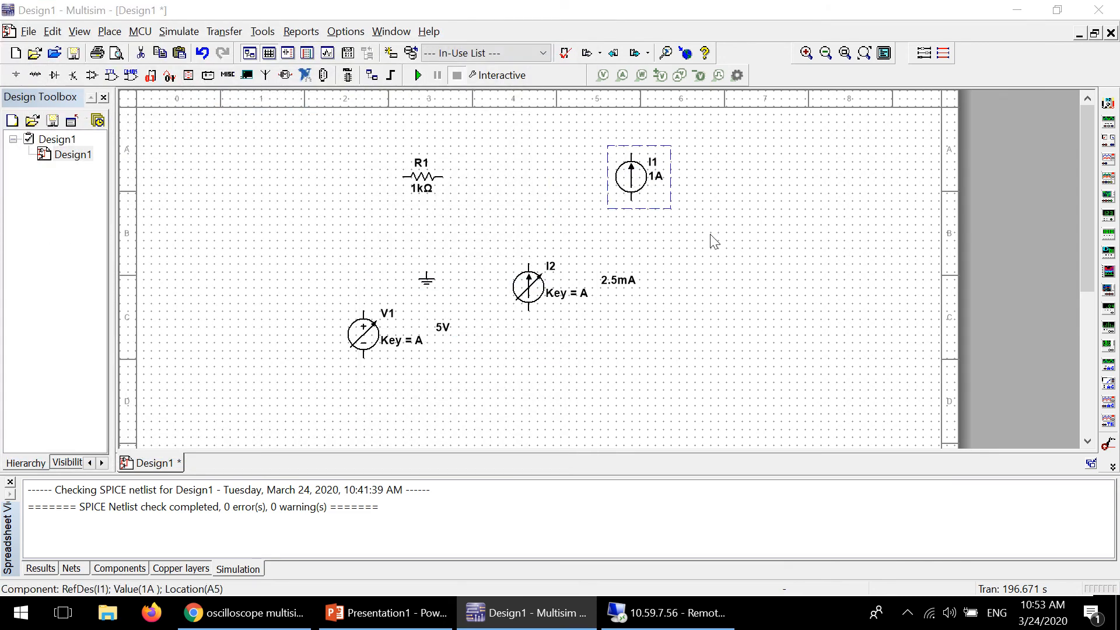
{"action": "left_click", "coordinate": [630, 152]}
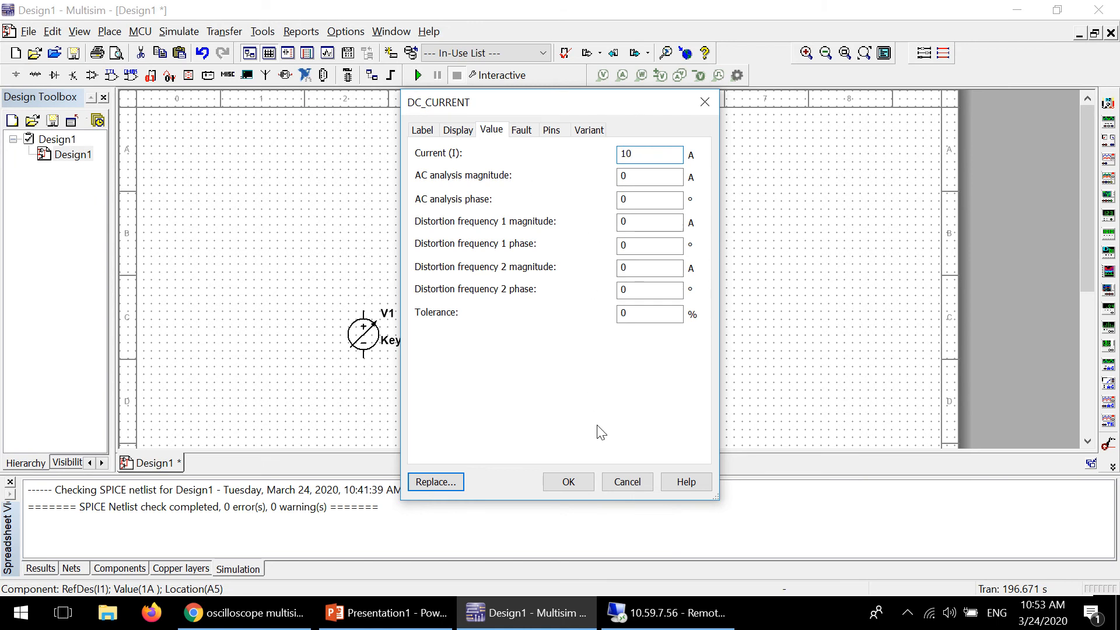
{"action": "left_click", "coordinate": [569, 482]}
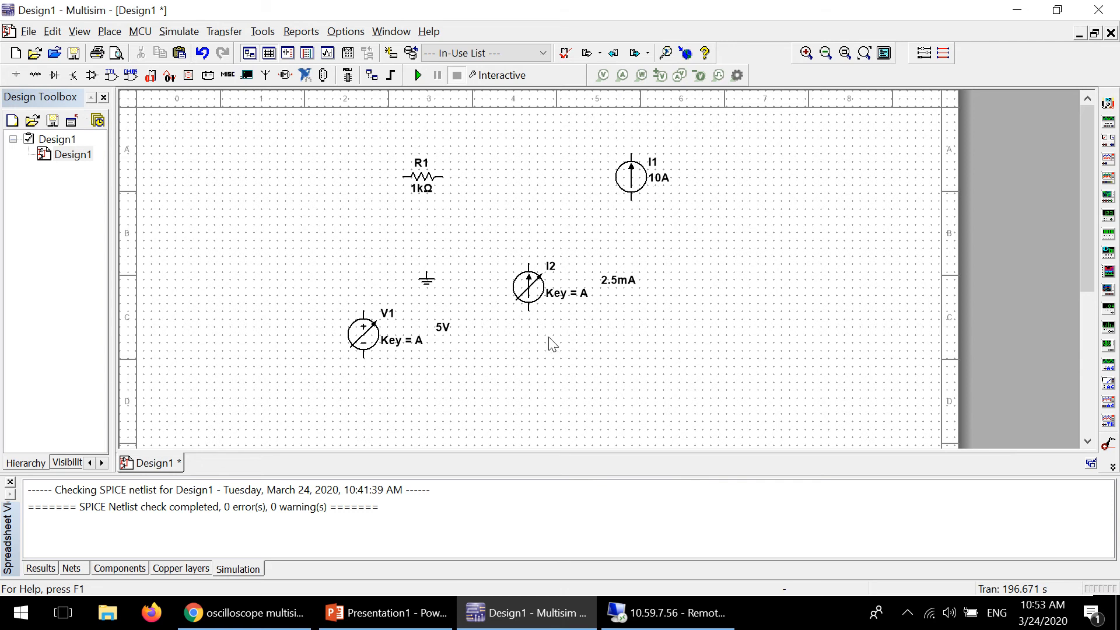
Move interactive current source I2 below I1, check its value settings without changing them, and raise its output to 5 mA.
{"action": "mouse_move", "coordinate": [527, 287]}
{"action": "left_click_drag", "start_coordinate": [532, 290], "coordinate": [617, 292]}
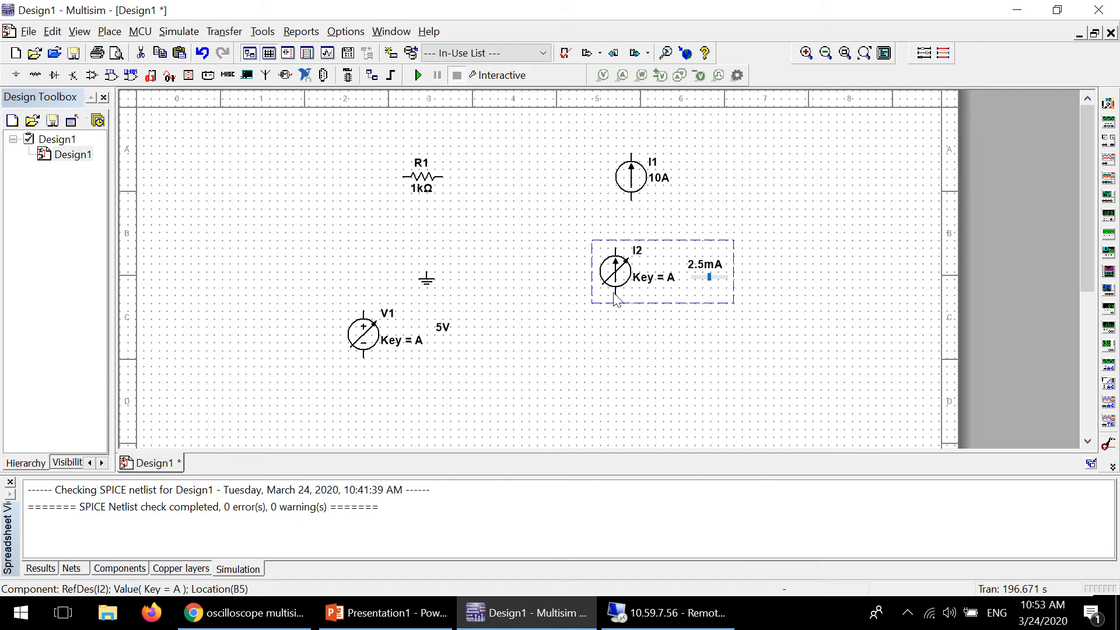
{"action": "double_click", "coordinate": [614, 271]}
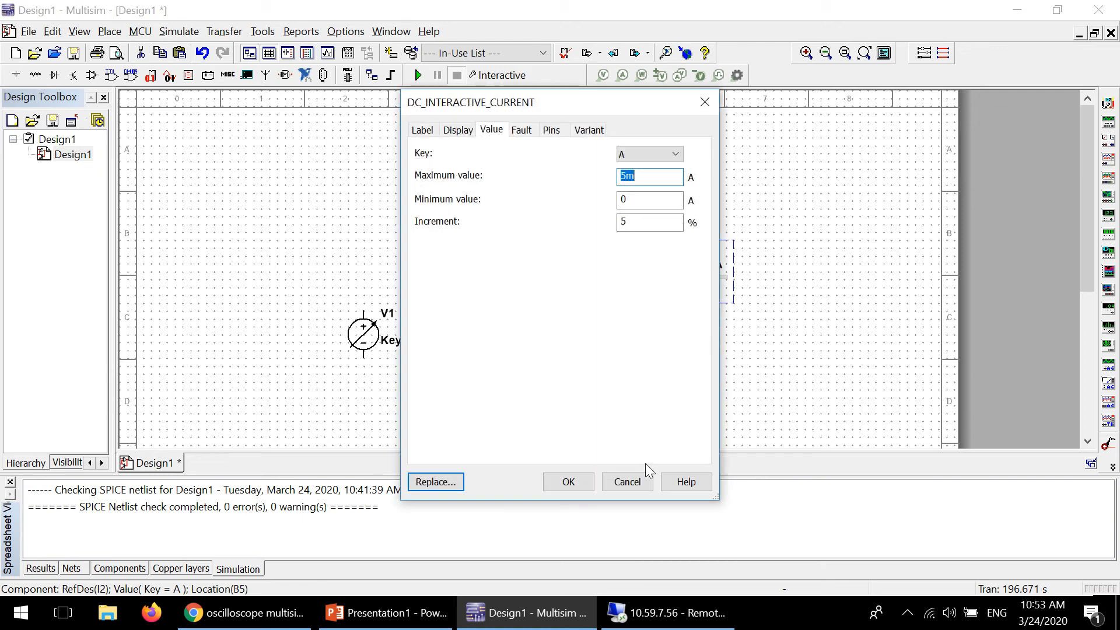
{"action": "left_click", "coordinate": [630, 482]}
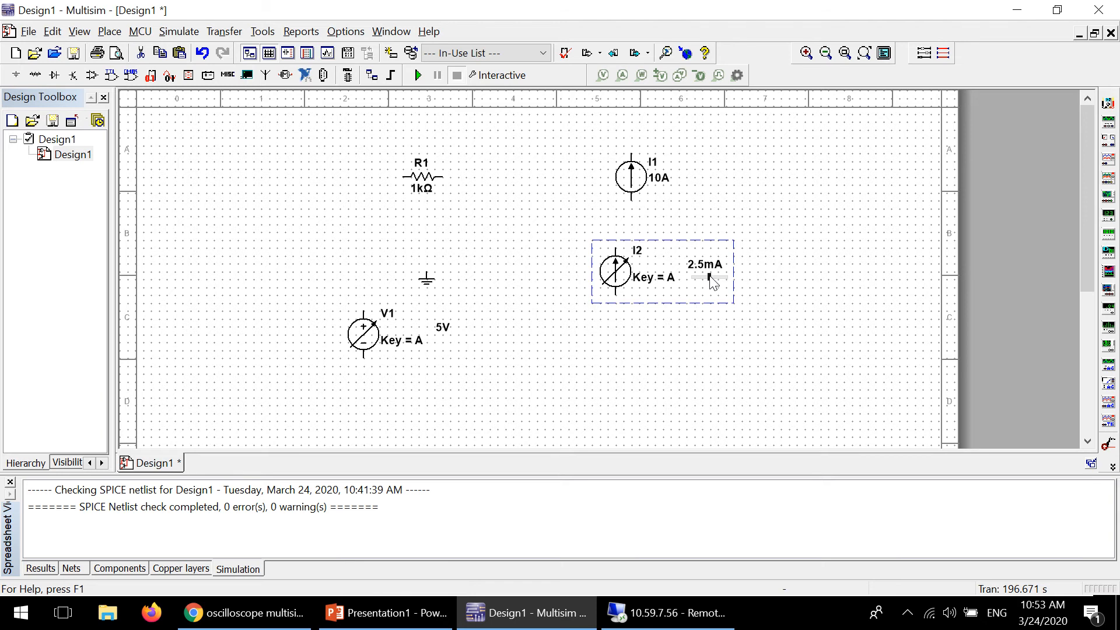
{"action": "left_click_drag", "start_coordinate": [710, 282], "coordinate": [736, 287]}
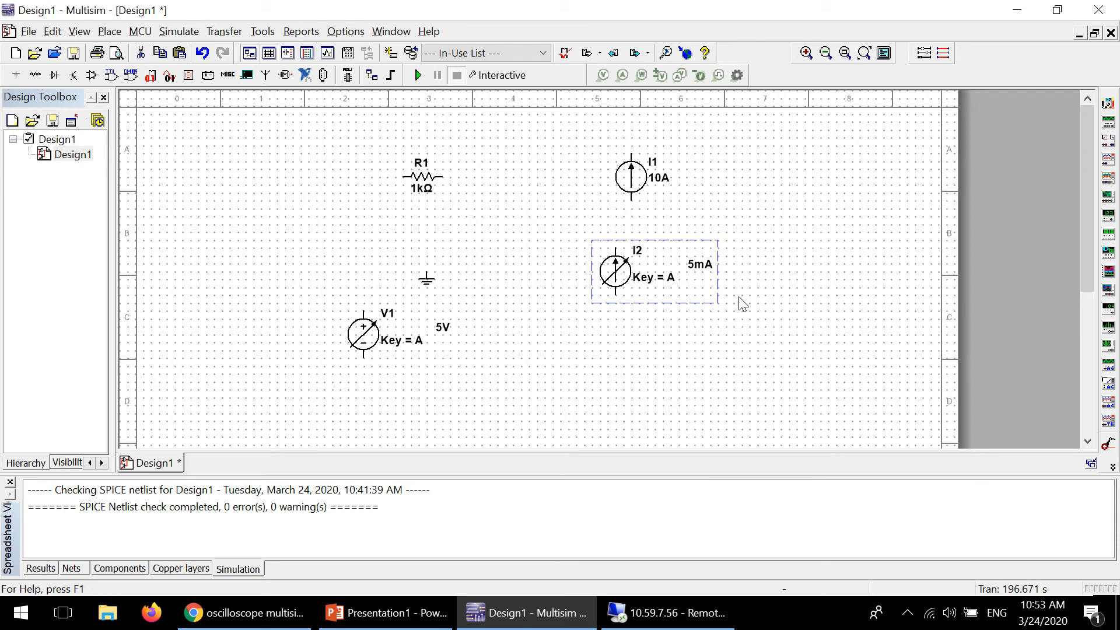
Set interactive current source I2's maximum value to 10 mA and lower its output to 7 mA.
{"action": "double_click", "coordinate": [641, 280]}
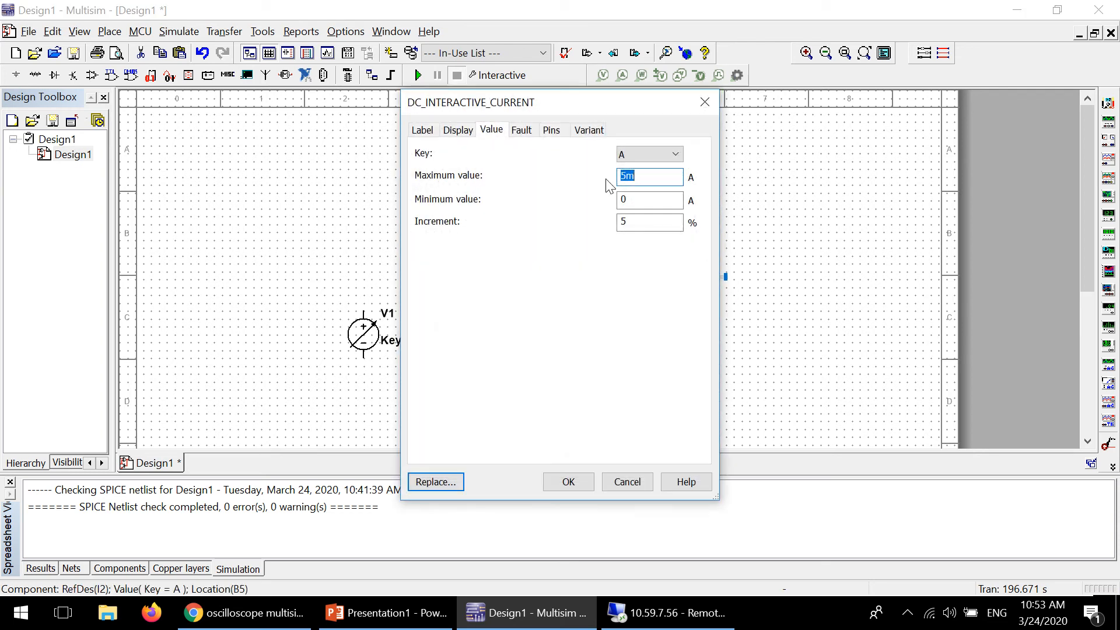
{"action": "left_click", "coordinate": [627, 175]}
{"action": "type", "text": "10"}
{"action": "left_click", "coordinate": [591, 488]}
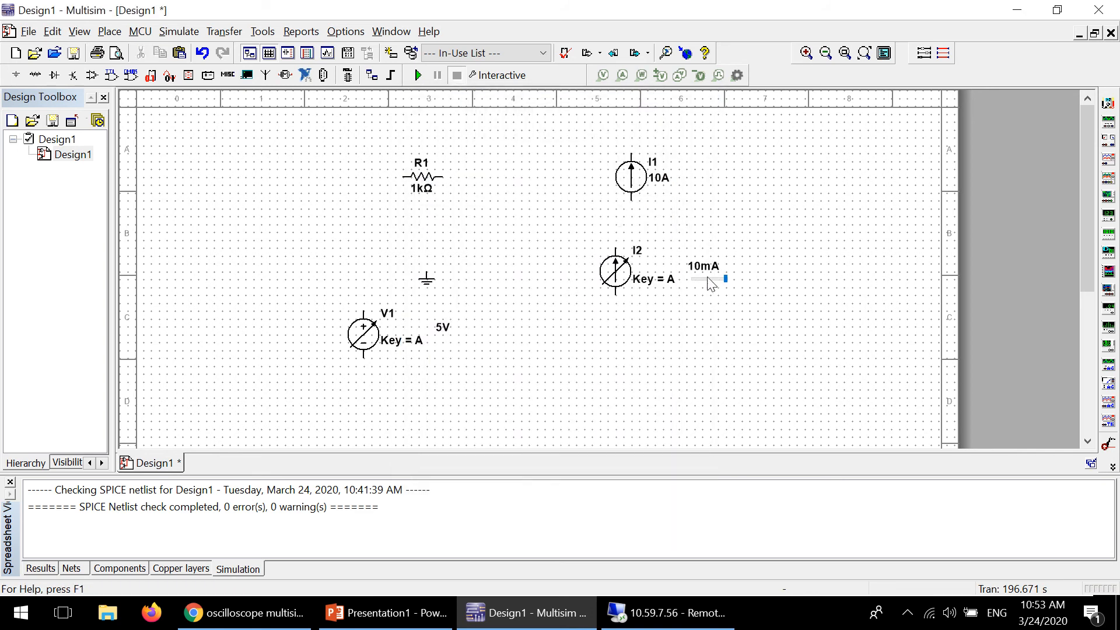
{"action": "mouse_move", "coordinate": [725, 282]}
{"action": "left_mouse_down"}
{"action": "mouse_move", "coordinate": [685, 282]}
{"action": "mouse_move", "coordinate": [739, 282]}
{"action": "left_mouse_up"}
{"action": "left_click", "coordinate": [635, 182]}
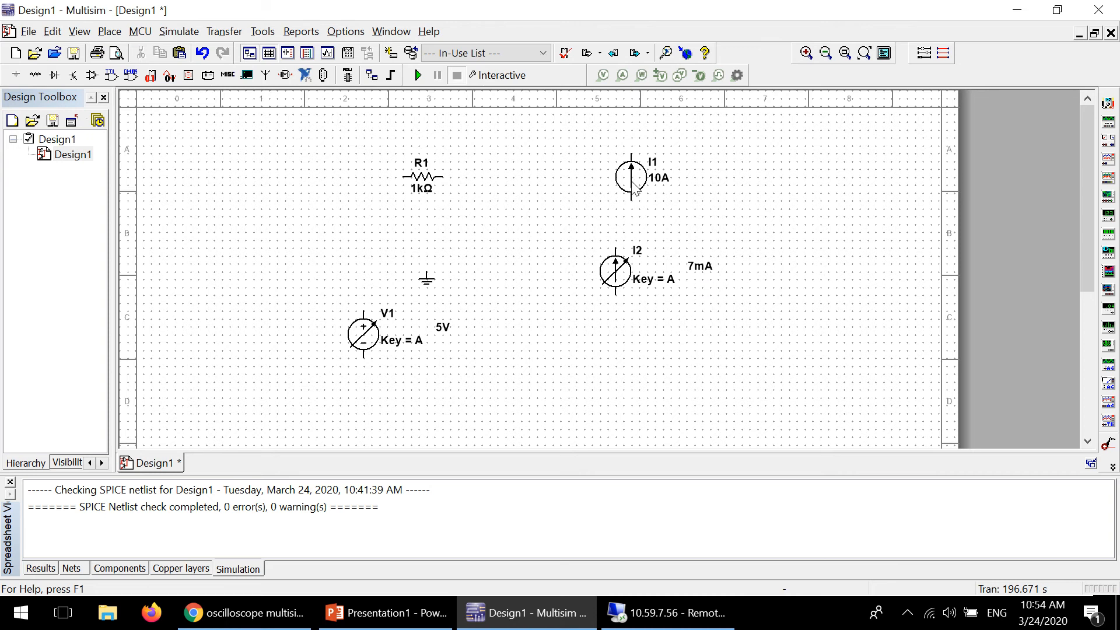
{"action": "left_click", "coordinate": [631, 264]}
Move interactive voltage source V1 to the upper left of the ground symbol, with a maximum of 100 V and an output of 50 V.
{"action": "left_click_drag", "start_coordinate": [368, 333], "coordinate": [318, 270]}
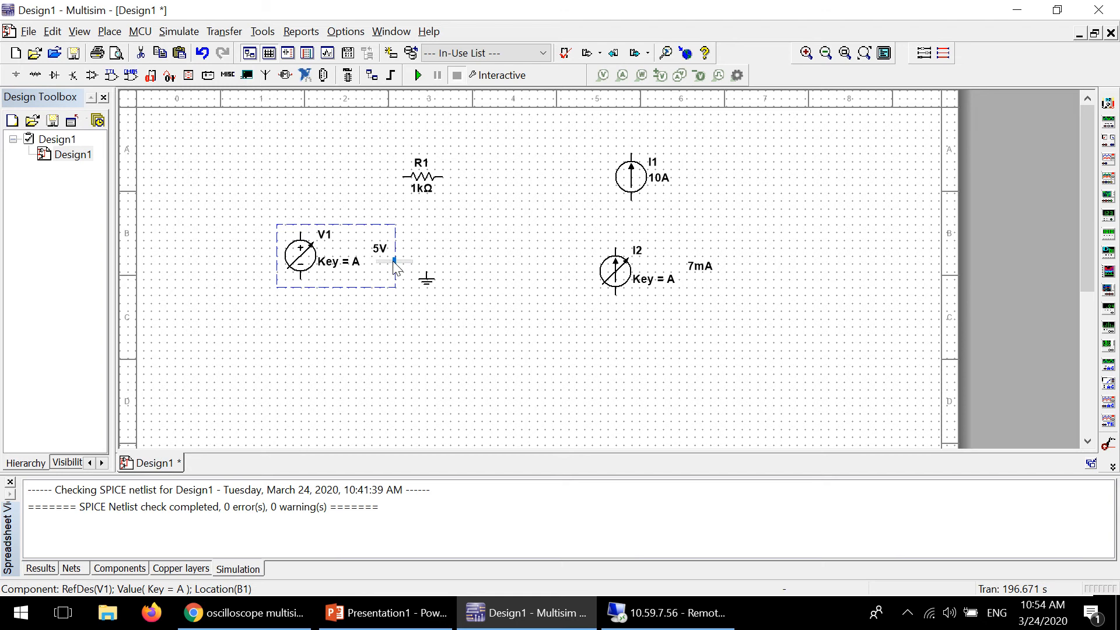
{"action": "left_click_drag", "start_coordinate": [395, 262], "coordinate": [418, 261]}
{"action": "double_click", "coordinate": [304, 259]}
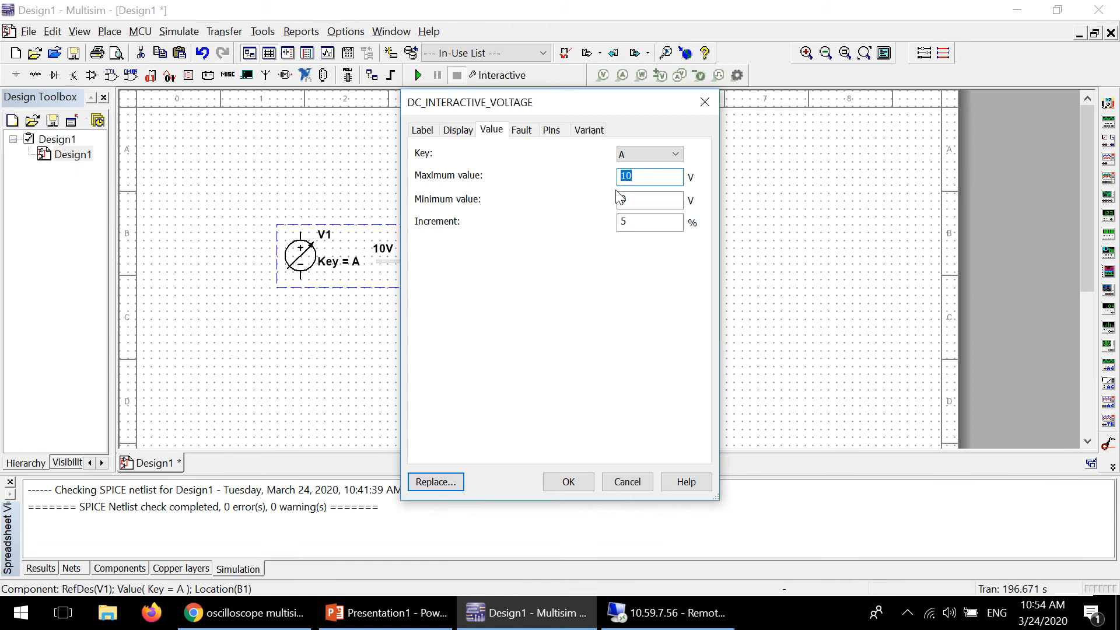
{"action": "type", "text": "0"}
{"action": "left_click", "coordinate": [568, 483]}
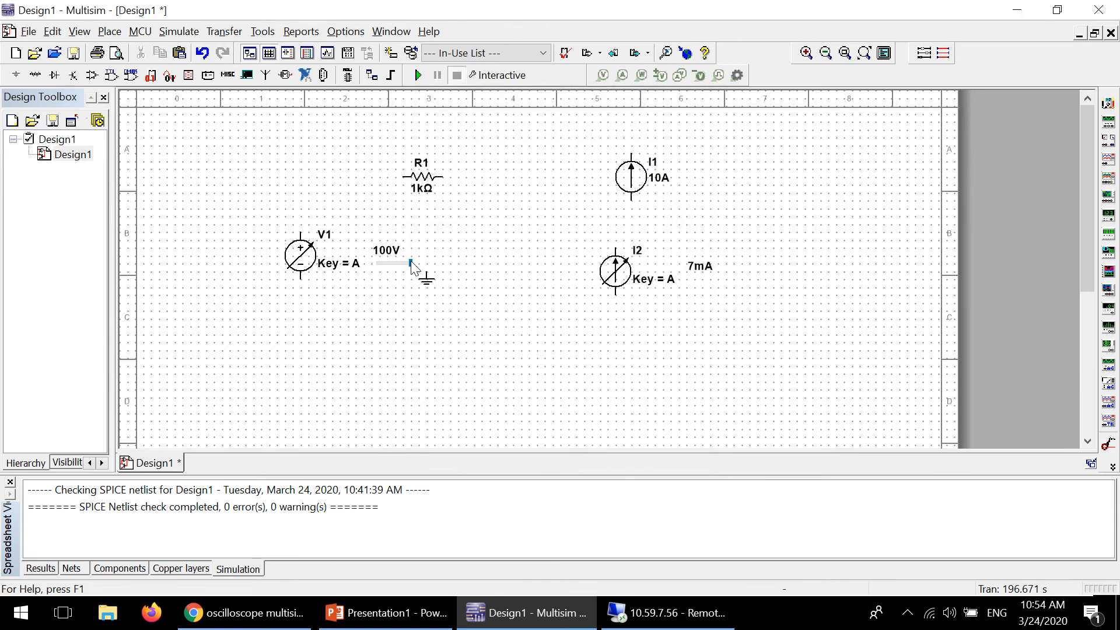
{"action": "left_click_drag", "start_coordinate": [411, 263], "coordinate": [396, 269]}
Wire V1, R1 and the ground into a closed loop, moving the ground symbol lower to make room for the wiring.
{"action": "left_click", "coordinate": [404, 177]}
{"action": "left_click", "coordinate": [302, 272]}
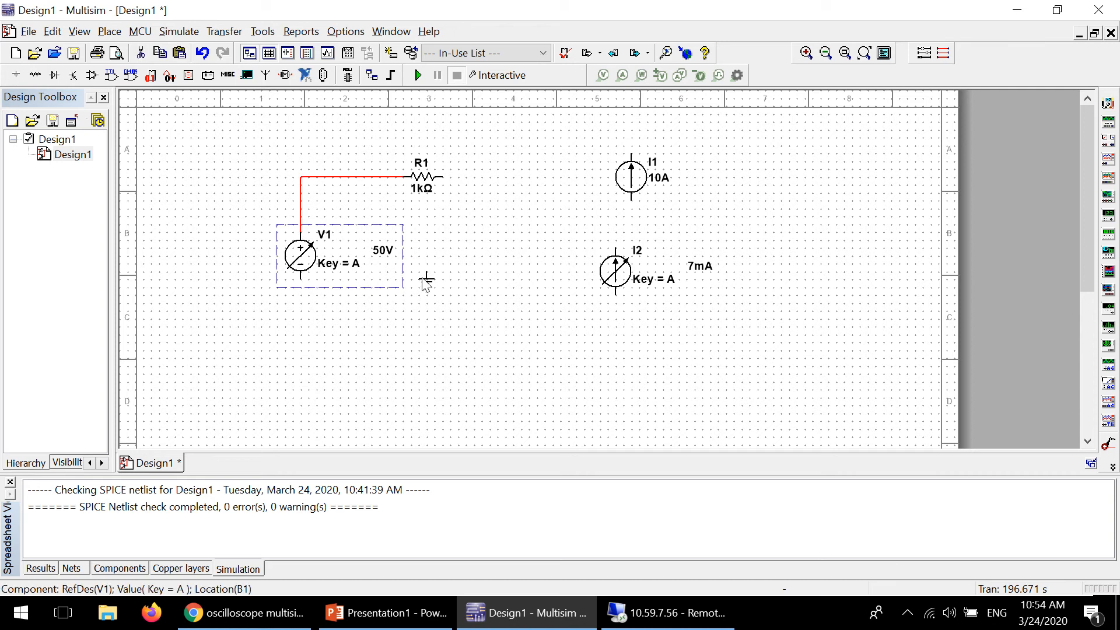
{"action": "left_click_drag", "start_coordinate": [426, 279], "coordinate": [427, 328]}
{"action": "left_click", "coordinate": [300, 278]}
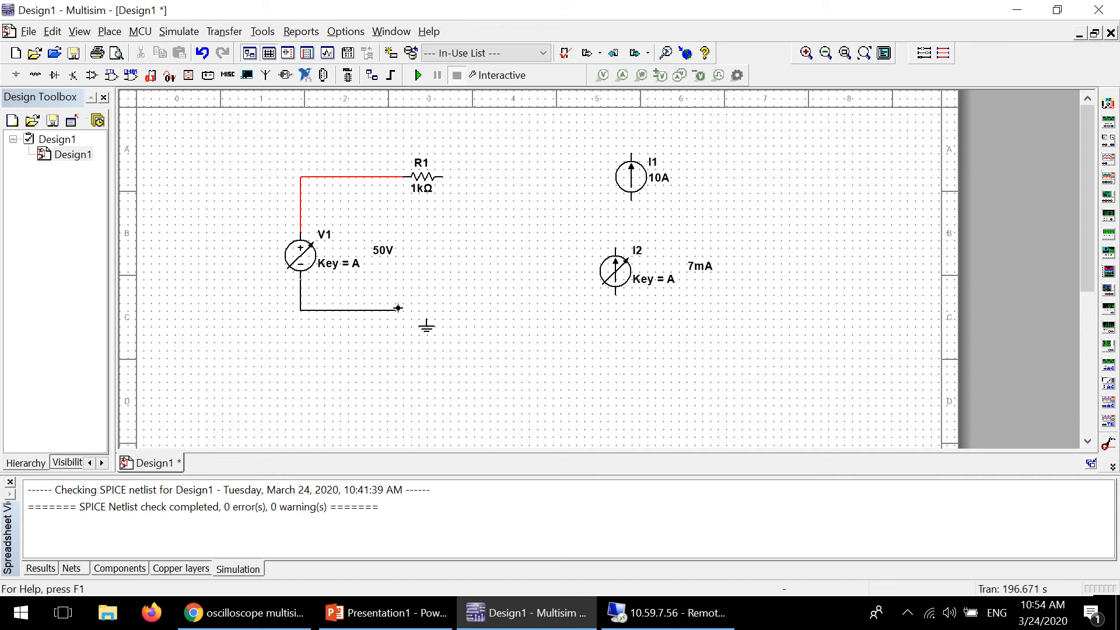
{"action": "left_click", "coordinate": [426, 318]}
{"action": "left_click", "coordinate": [443, 186]}
{"action": "left_click", "coordinate": [443, 182]}
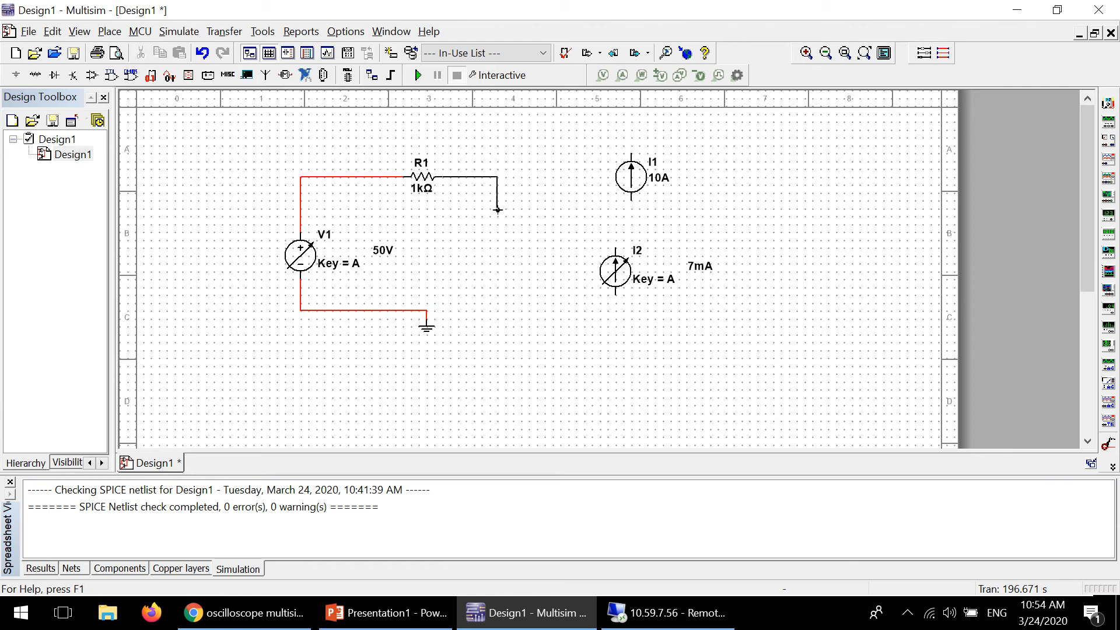
{"action": "left_click", "coordinate": [433, 309]}
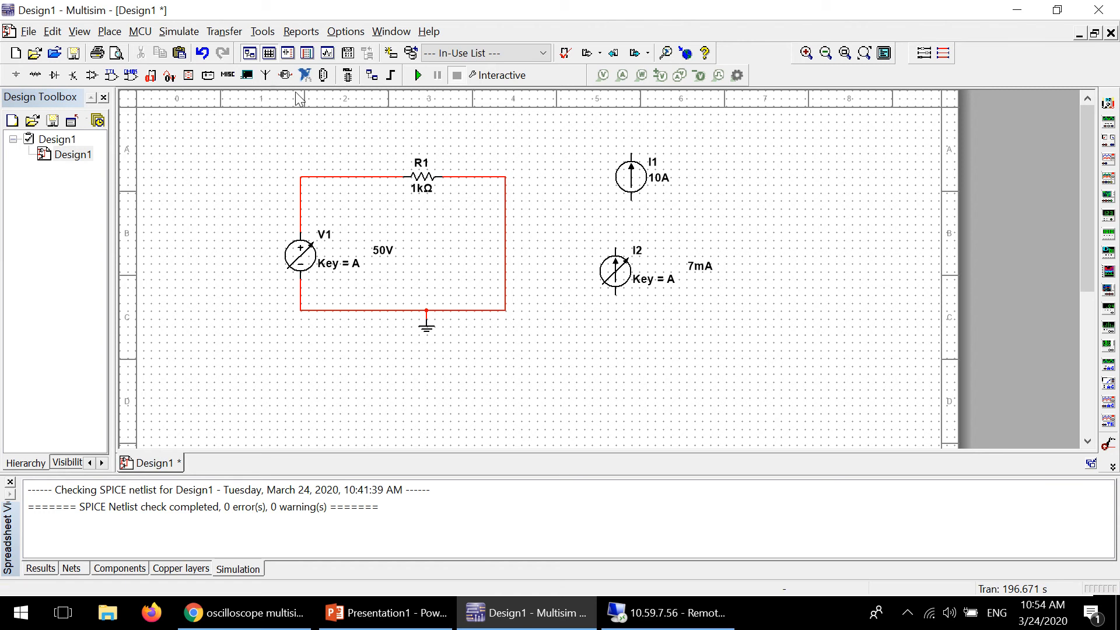
Look through the ammeter and voltmeter families in the Indicators group without placing a component.
{"action": "left_click", "coordinate": [189, 75]}
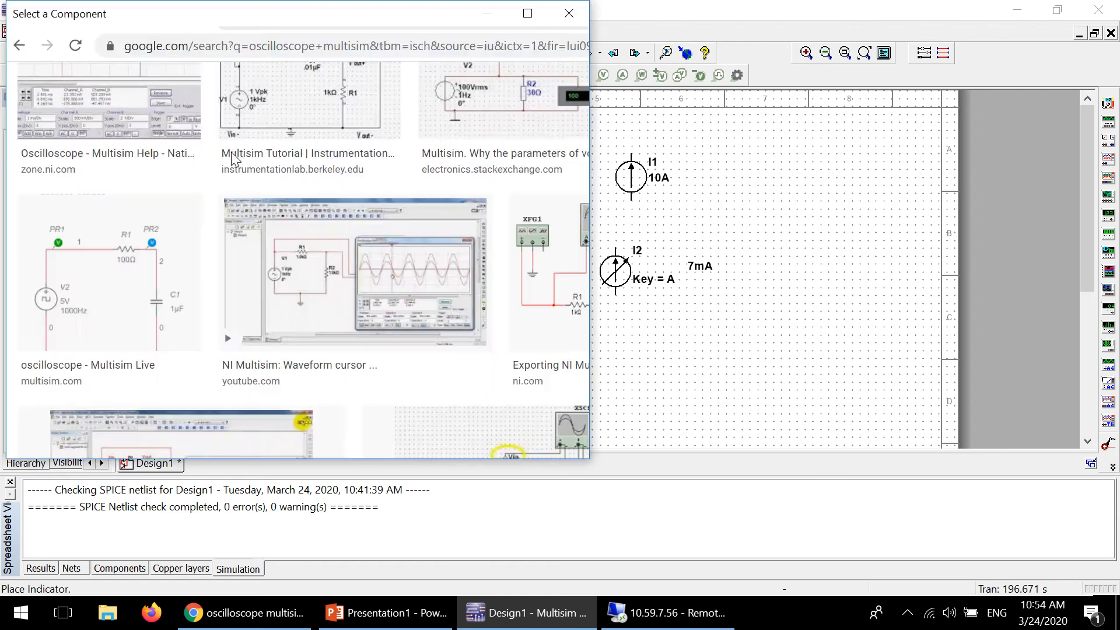
{"action": "left_click", "coordinate": [568, 15]}
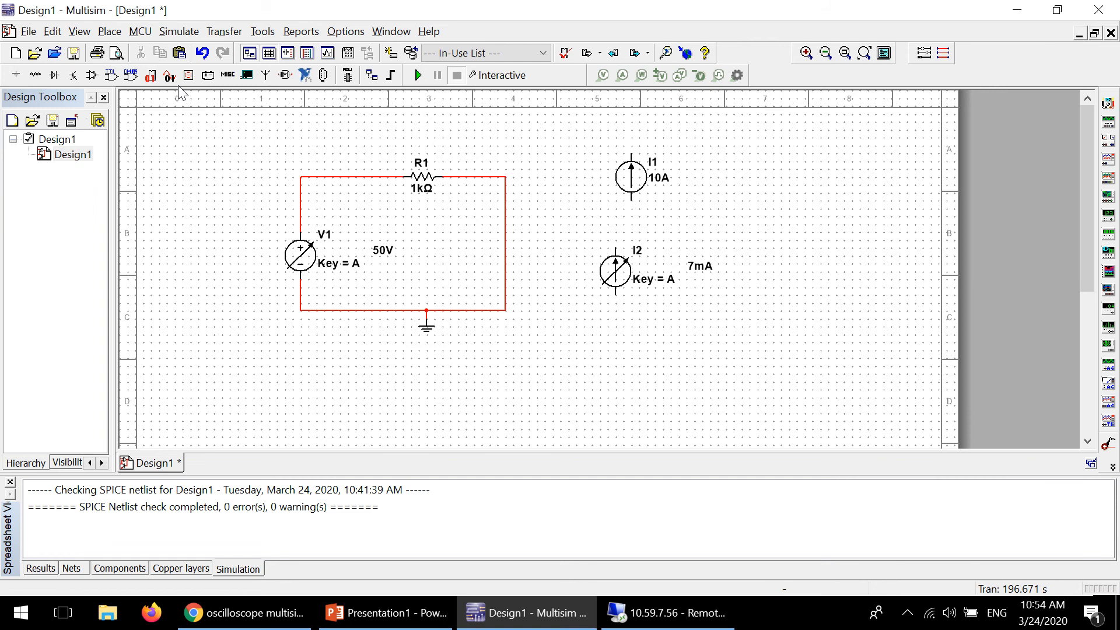
{"action": "left_click", "coordinate": [191, 76]}
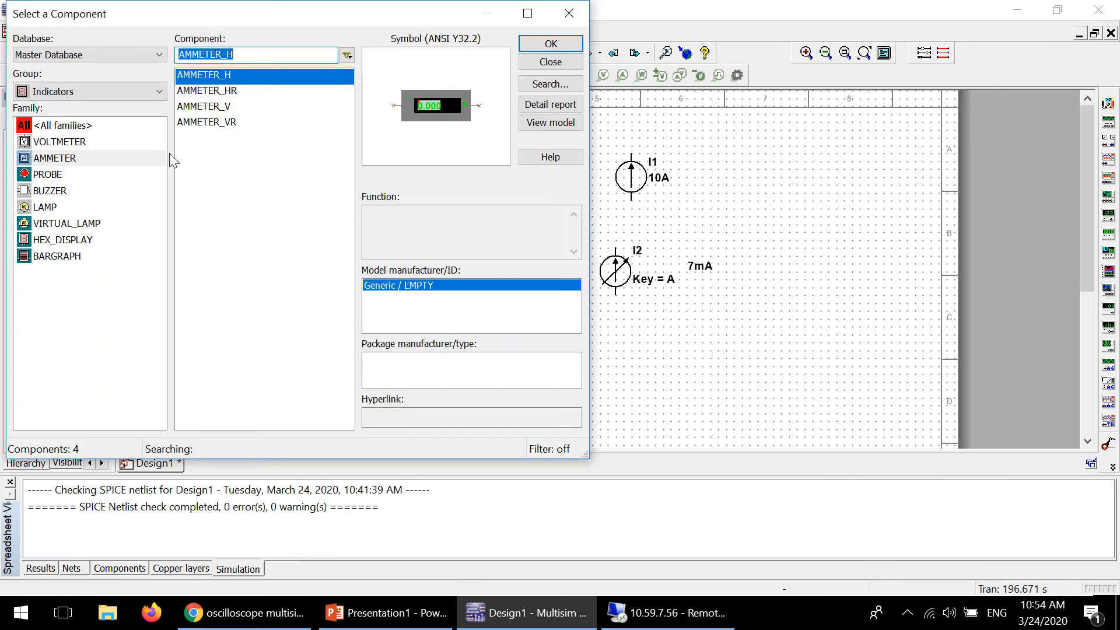
{"action": "left_click", "coordinate": [120, 141]}
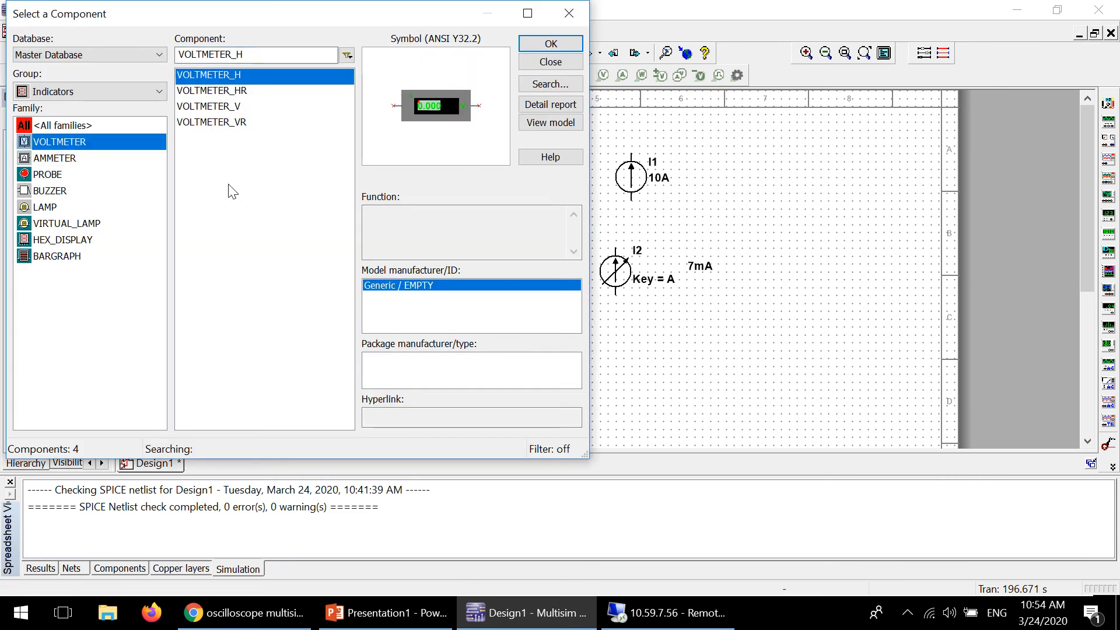
{"action": "left_click", "coordinate": [551, 61]}
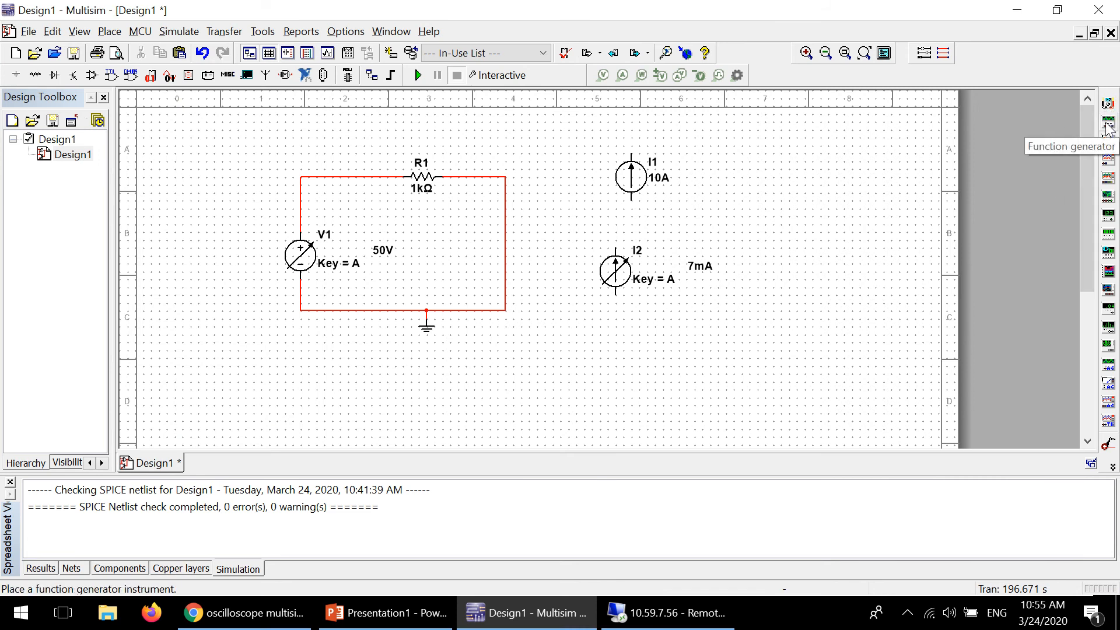
Place a multimeter above R1 and wire its two terminals across the resistor.
{"action": "left_click", "coordinate": [1108, 103]}
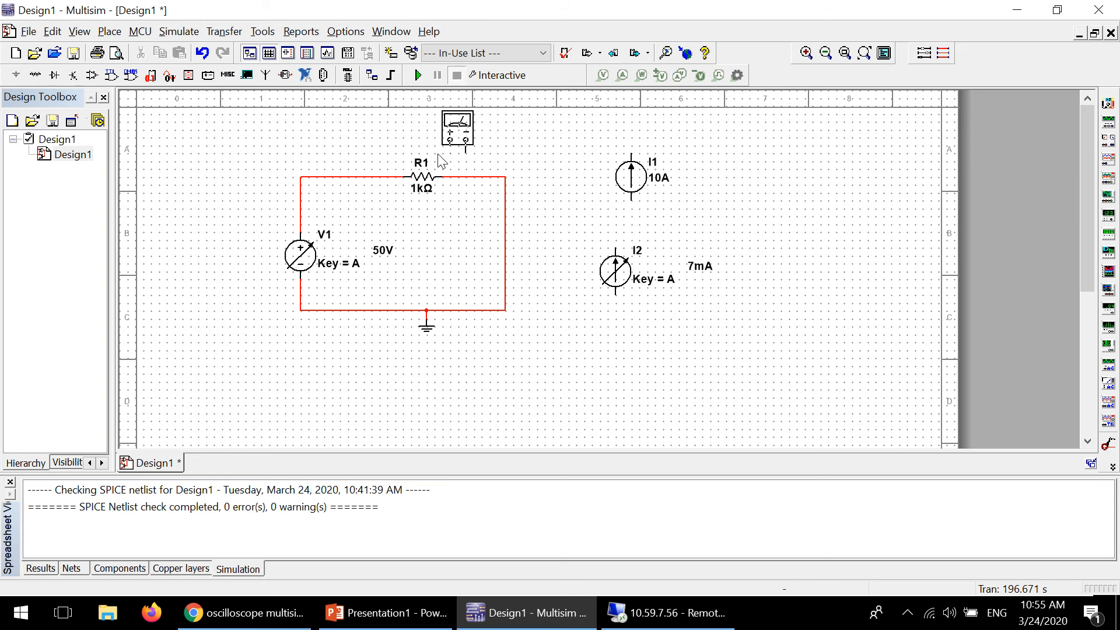
{"action": "left_click", "coordinate": [403, 154]}
{"action": "left_click", "coordinate": [403, 142]}
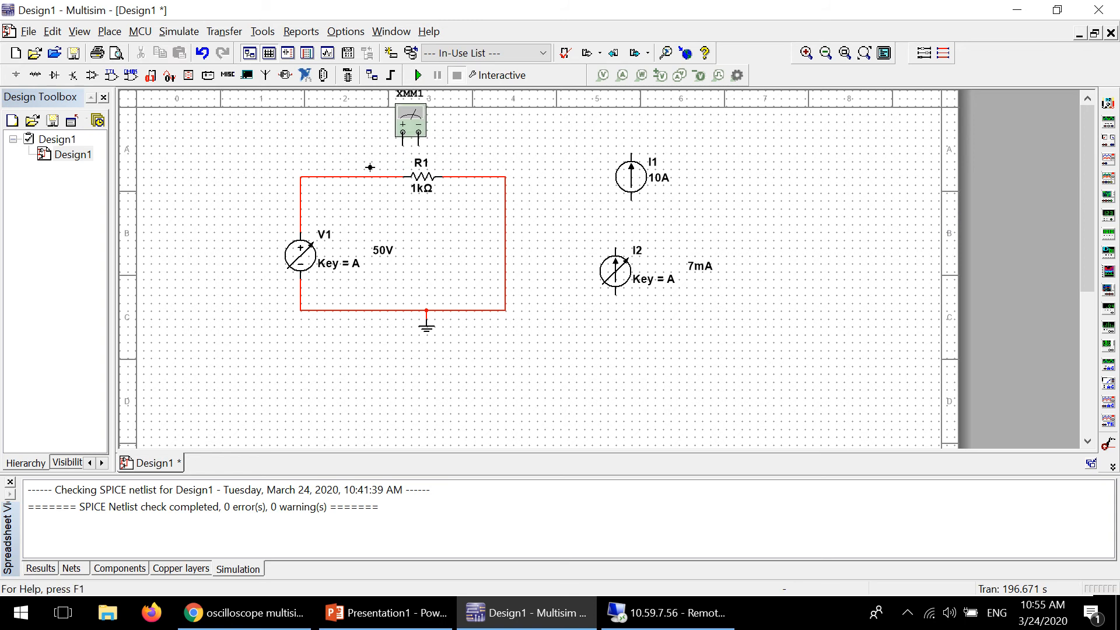
{"action": "left_click", "coordinate": [365, 174]}
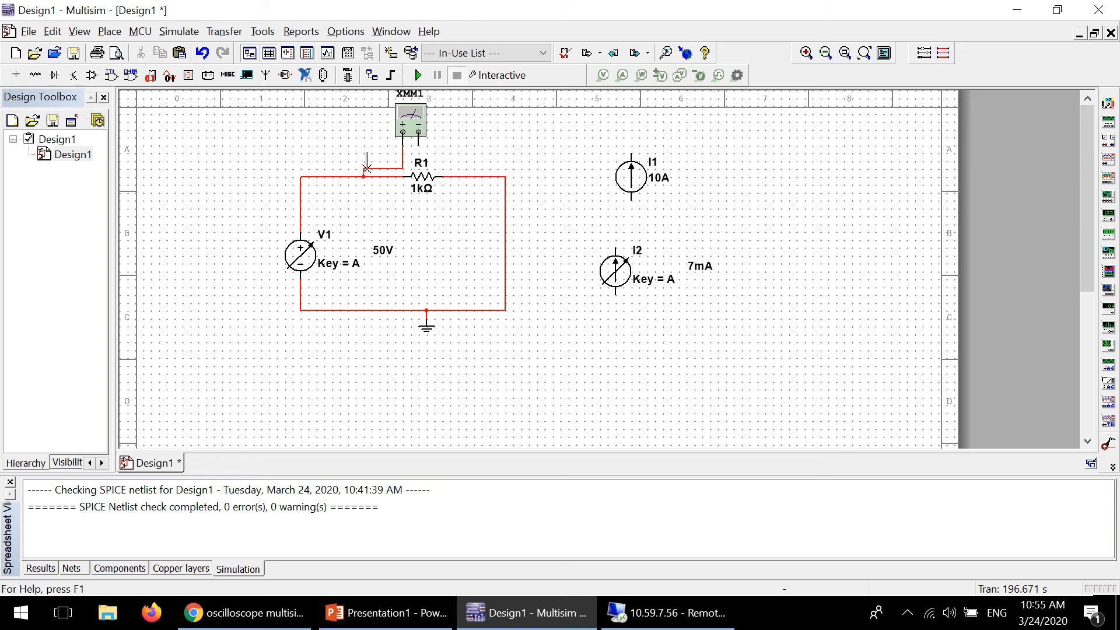
{"action": "left_click", "coordinate": [474, 177]}
Run the simulation to measure the DC voltage across R1 with the multimeter, and stop it after reading.
{"action": "double_click", "coordinate": [411, 119]}
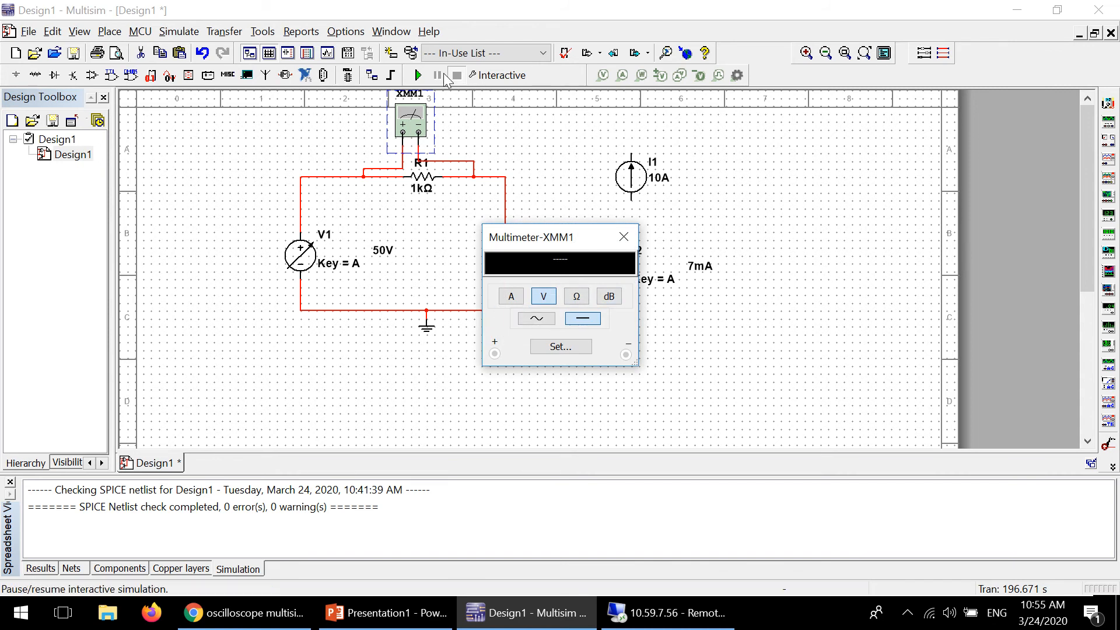
{"action": "left_click", "coordinate": [419, 76]}
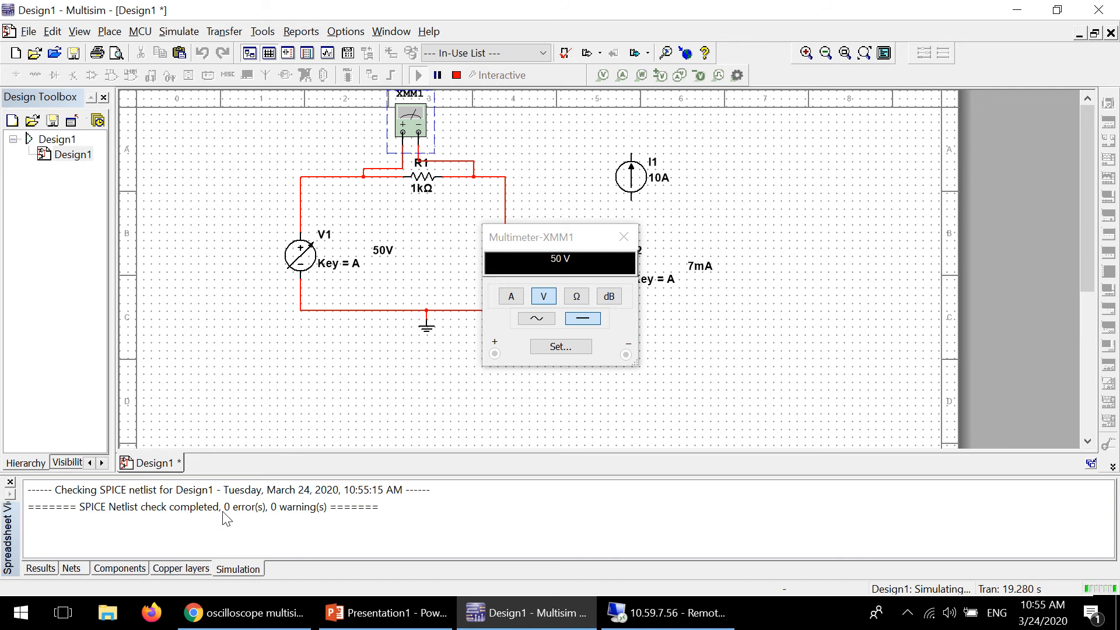
{"action": "left_click", "coordinate": [621, 236]}
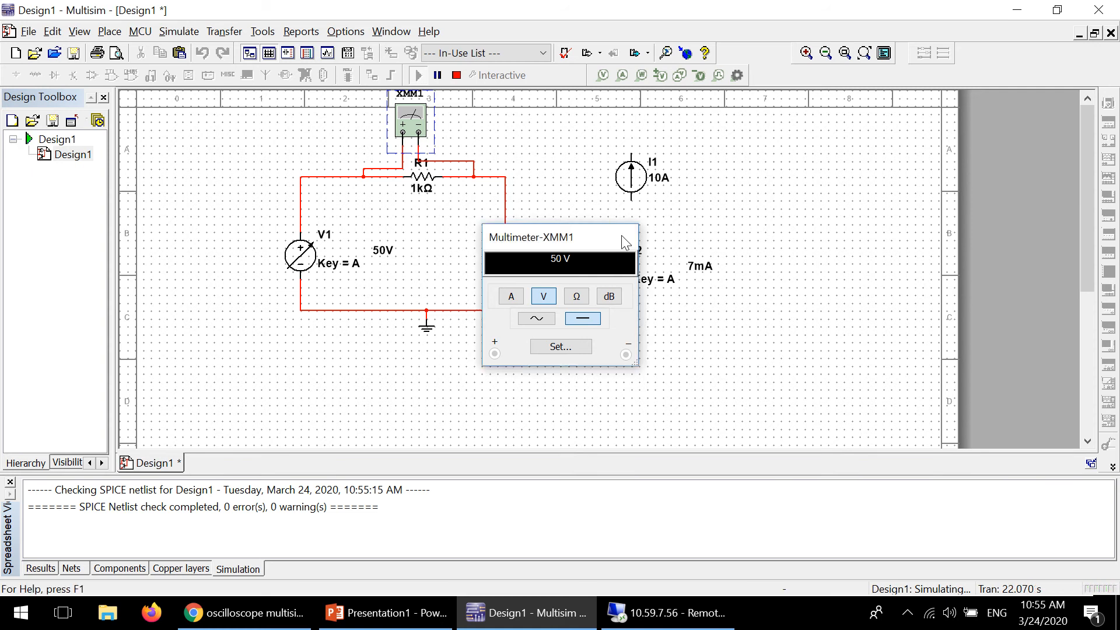
{"action": "left_click", "coordinate": [457, 74]}
Delete the whole circuit and the two unused current sources from the schematic.
{"action": "scroll", "coordinate": [305, 175], "scroll_direction": "up", "scroll_amount": 1}
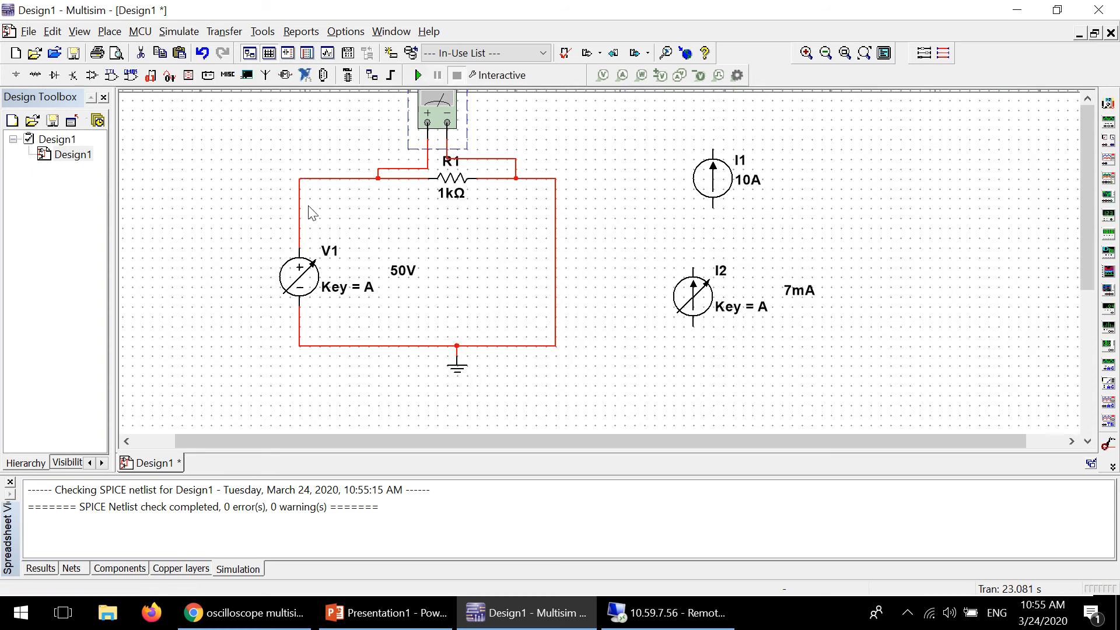
{"action": "scroll", "coordinate": [309, 205], "scroll_direction": "down", "scroll_amount": 1}
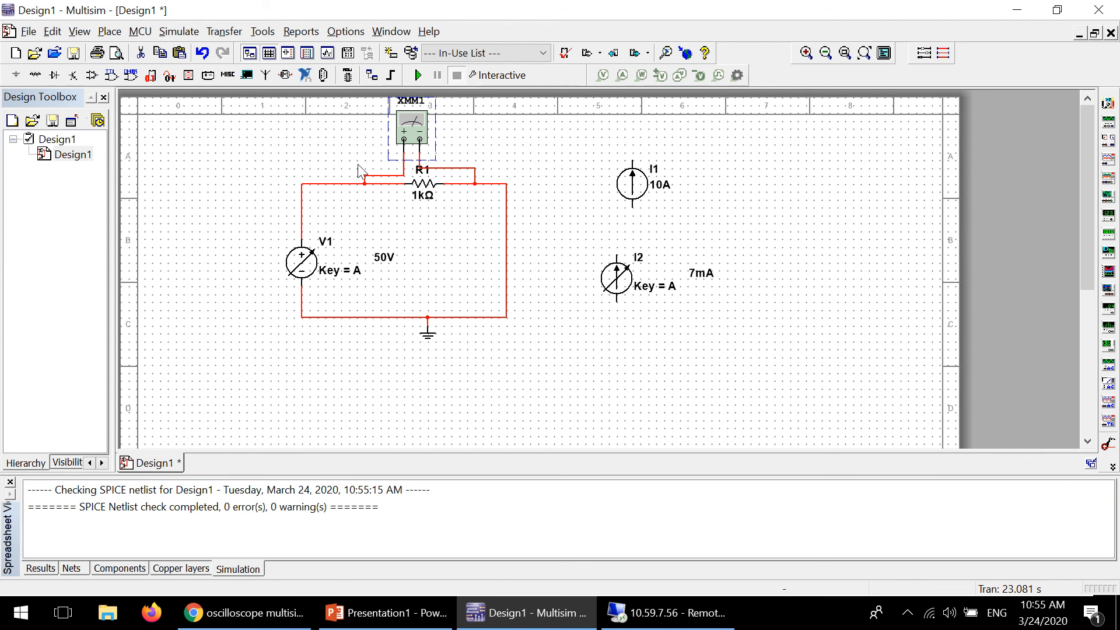
{"action": "left_click_drag", "start_coordinate": [753, 143], "coordinate": [153, 359]}
{"action": "key", "text": "Delete"}
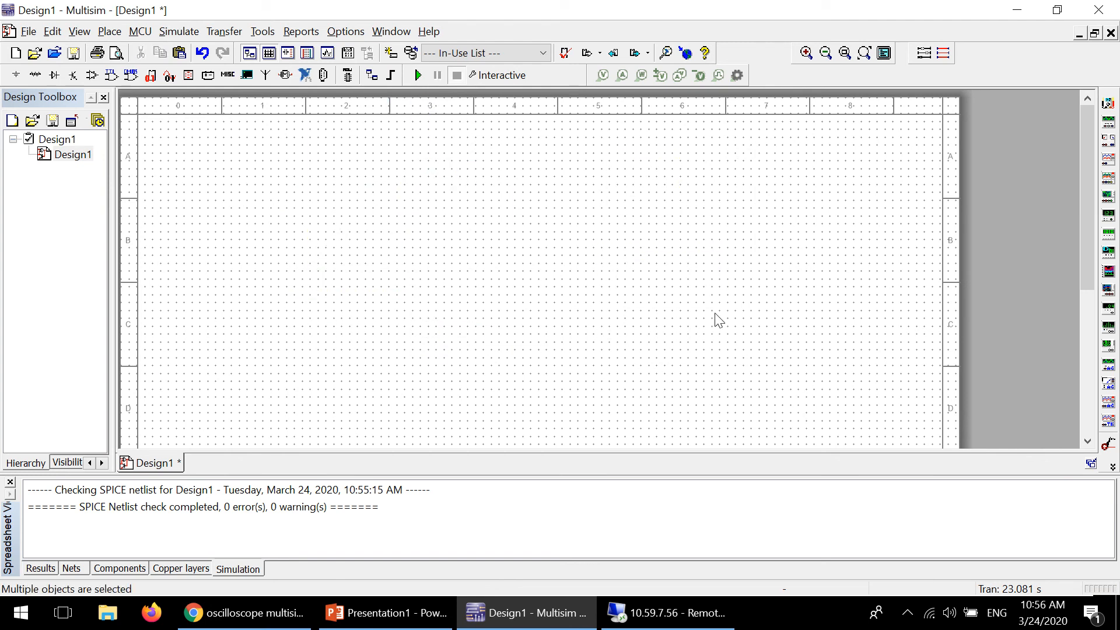
Place a function generator on the empty sheet and a two-channel oscilloscope to its right.
{"action": "left_click", "coordinate": [1110, 122]}
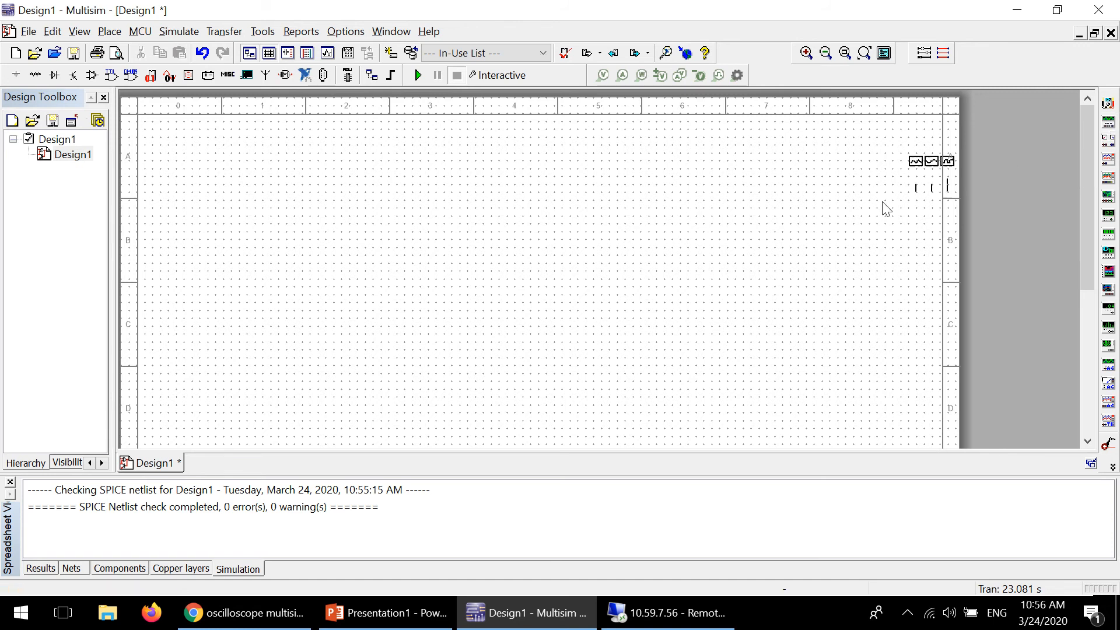
{"action": "left_click", "coordinate": [334, 223]}
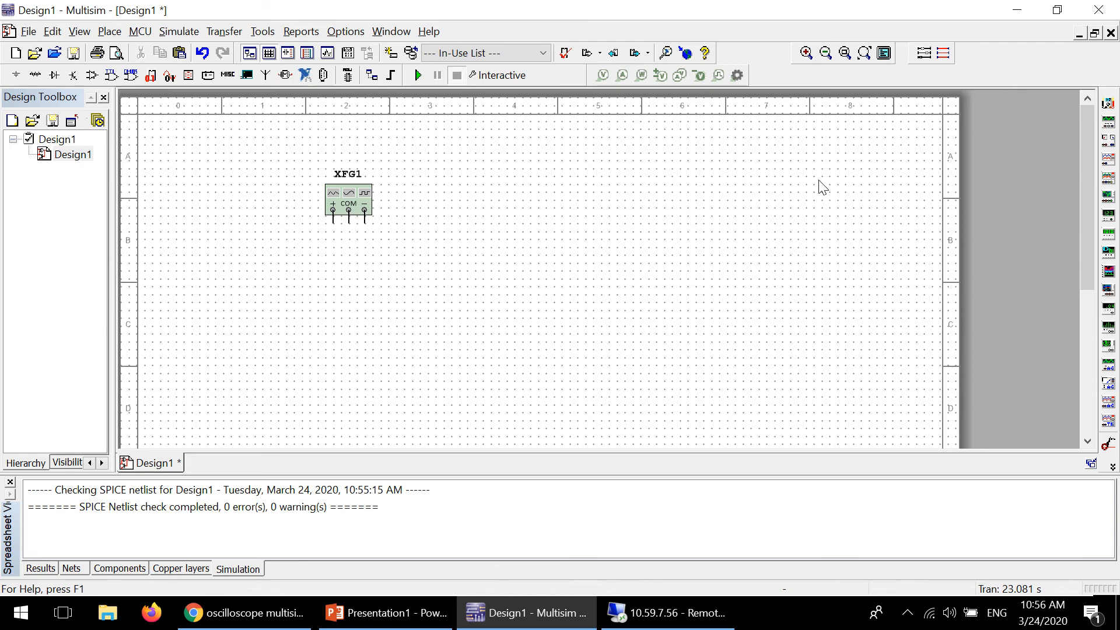
{"action": "left_click", "coordinate": [806, 52]}
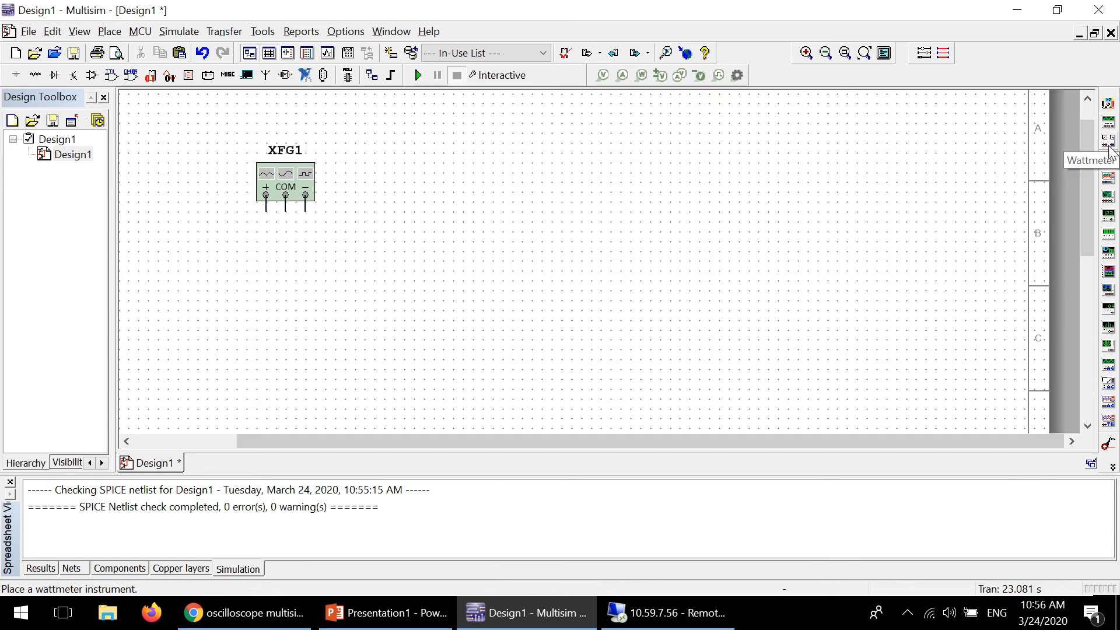
{"action": "left_click", "coordinate": [1110, 169]}
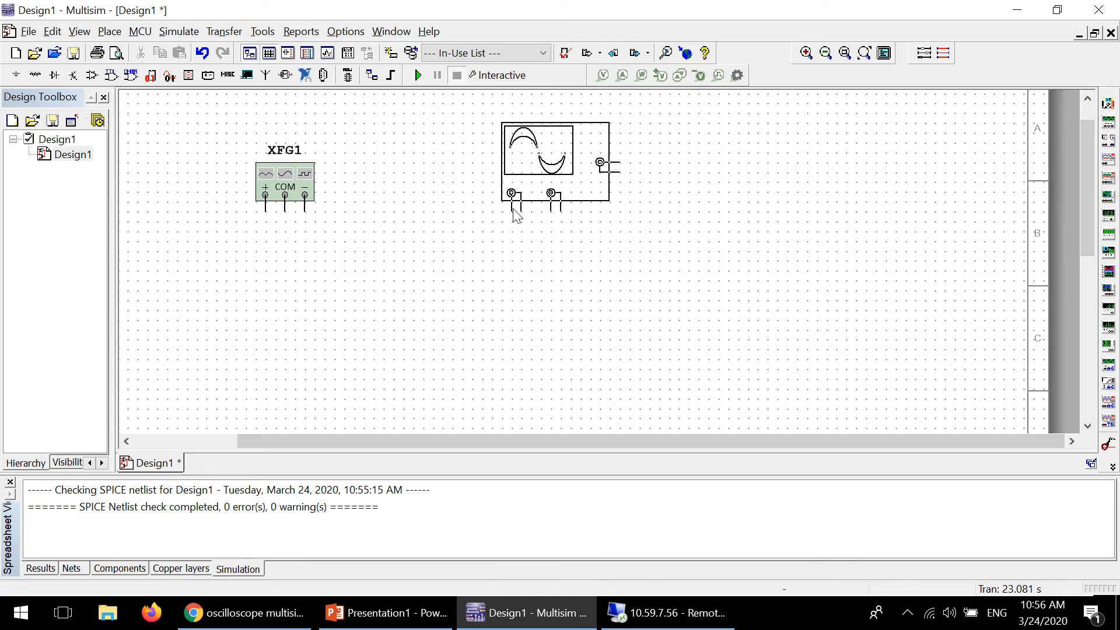
{"action": "left_click", "coordinate": [513, 212]}
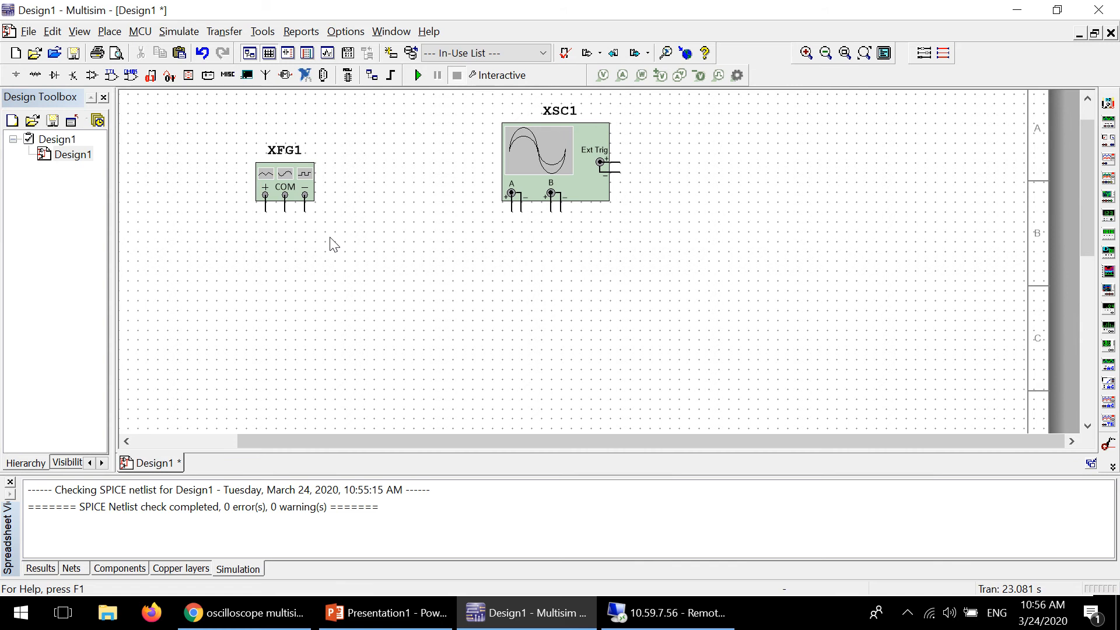
Open the function generator and oscilloscope settings windows and move them aside so both instrument symbols stay accessible.
{"action": "double_click", "coordinate": [282, 184]}
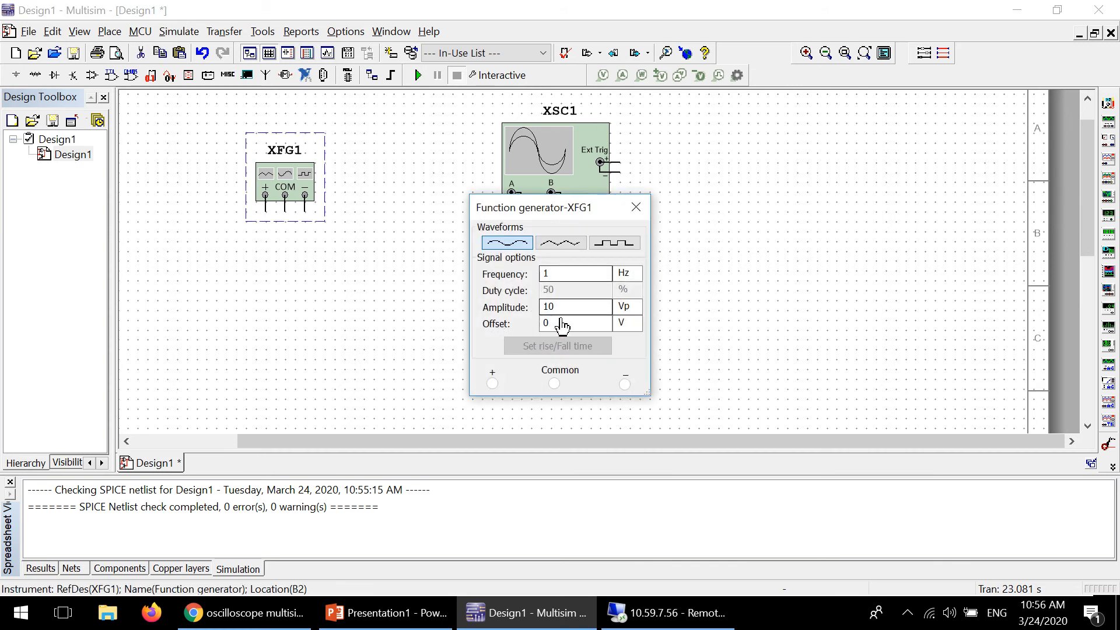
{"action": "left_click_drag", "start_coordinate": [562, 207], "coordinate": [140, 210]}
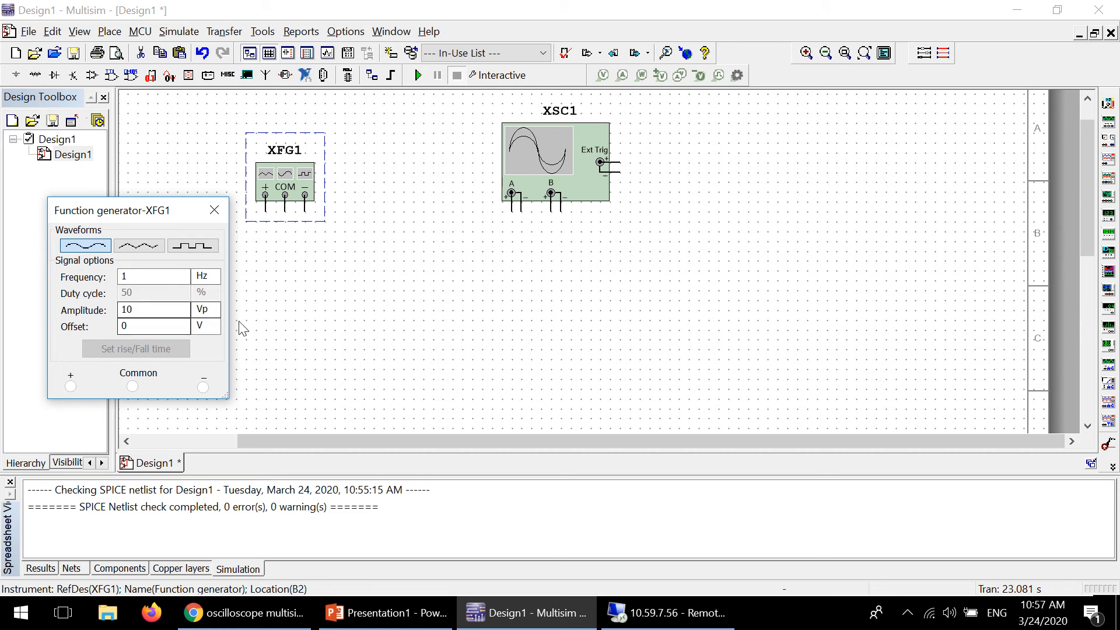
{"action": "double_click", "coordinate": [575, 174]}
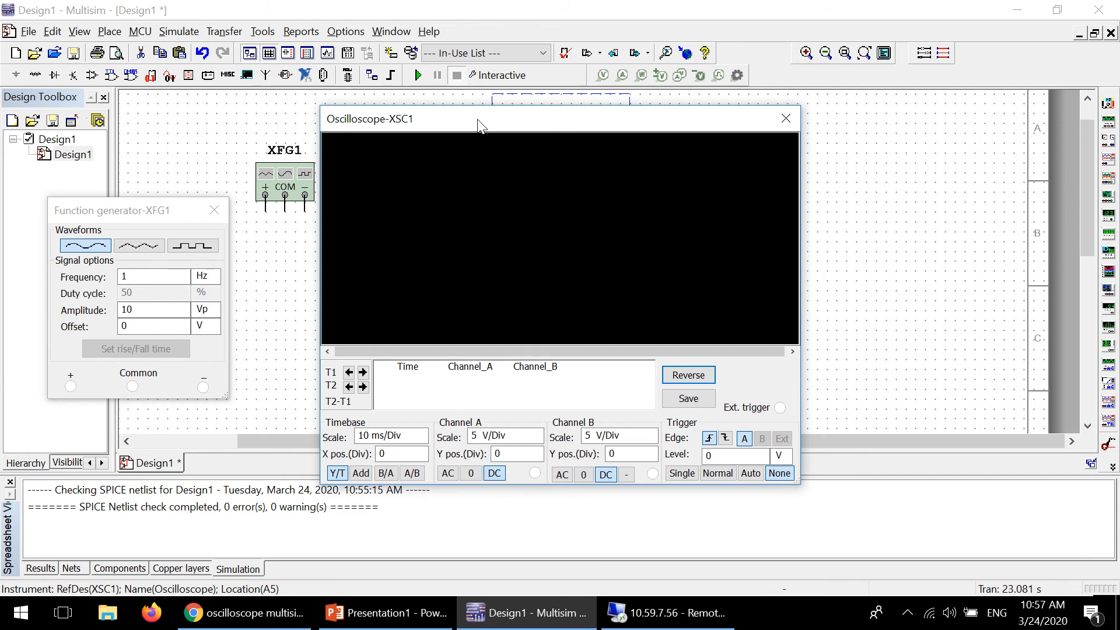
{"action": "left_click_drag", "start_coordinate": [479, 125], "coordinate": [790, 130]}
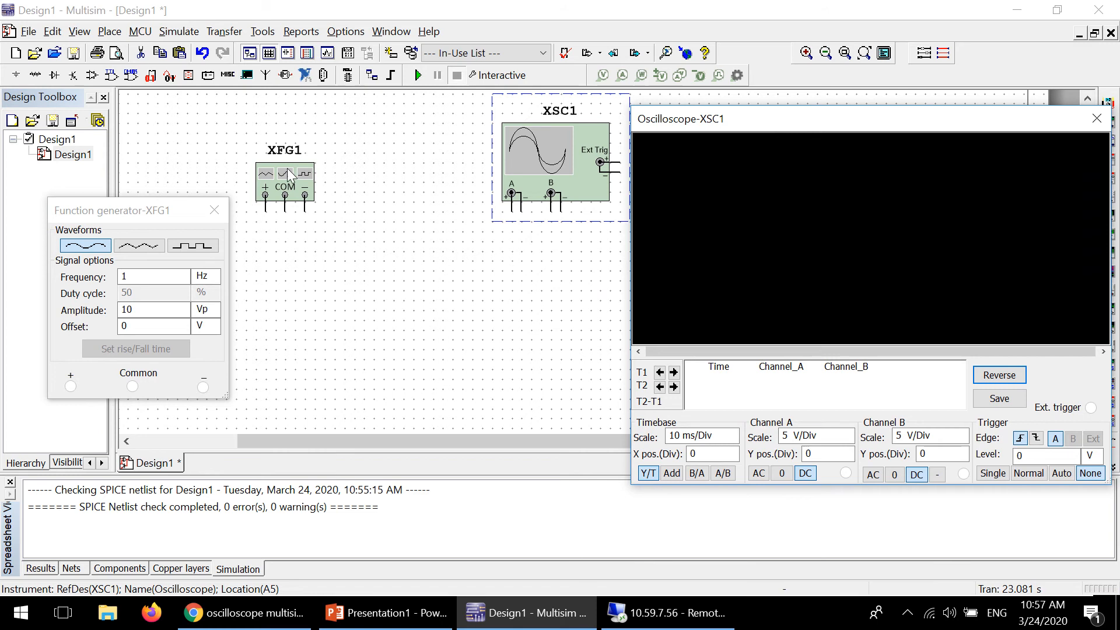
Wire the function generator's positive terminal to the oscilloscope's channel A positive input.
{"action": "left_click", "coordinate": [263, 207]}
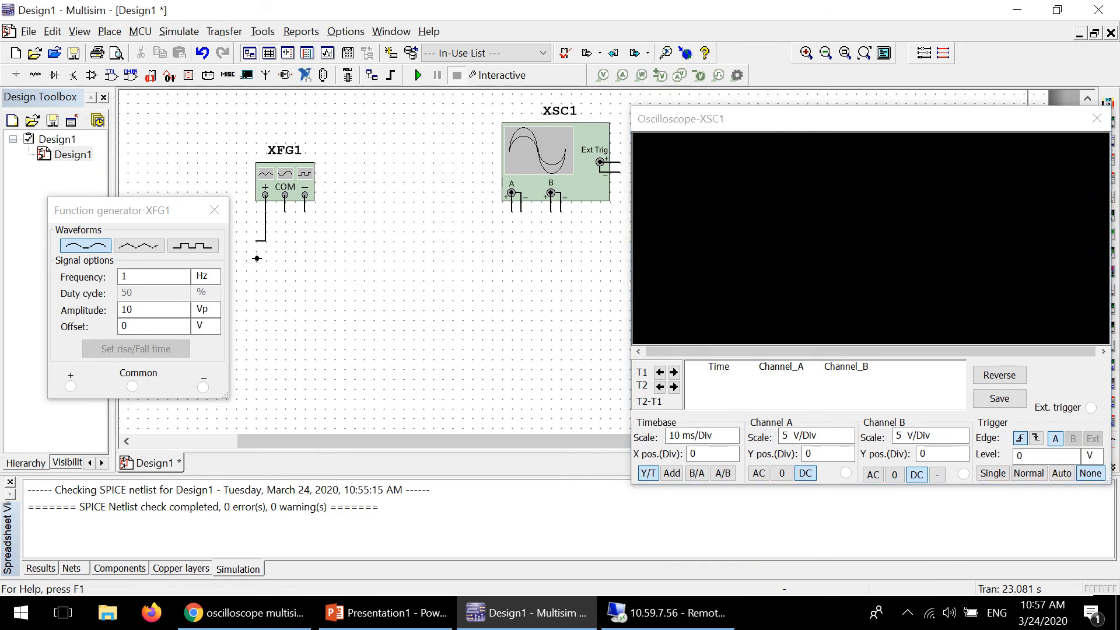
{"action": "left_click", "coordinate": [504, 325]}
{"action": "left_click", "coordinate": [515, 213]}
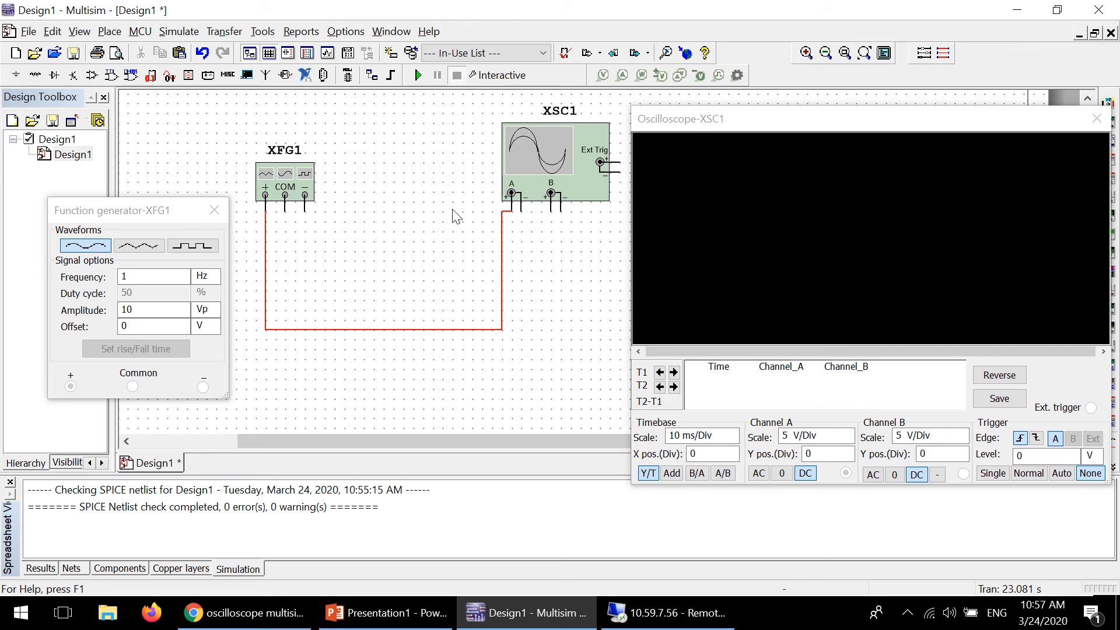
Place two GROUND components, one below the function generator and one below the oscilloscope.
{"action": "left_click", "coordinate": [16, 74]}
{"action": "key", "text": "BackSpace"}
{"action": "key", "text": "BackSpace"}
{"action": "type", "text": "g"}
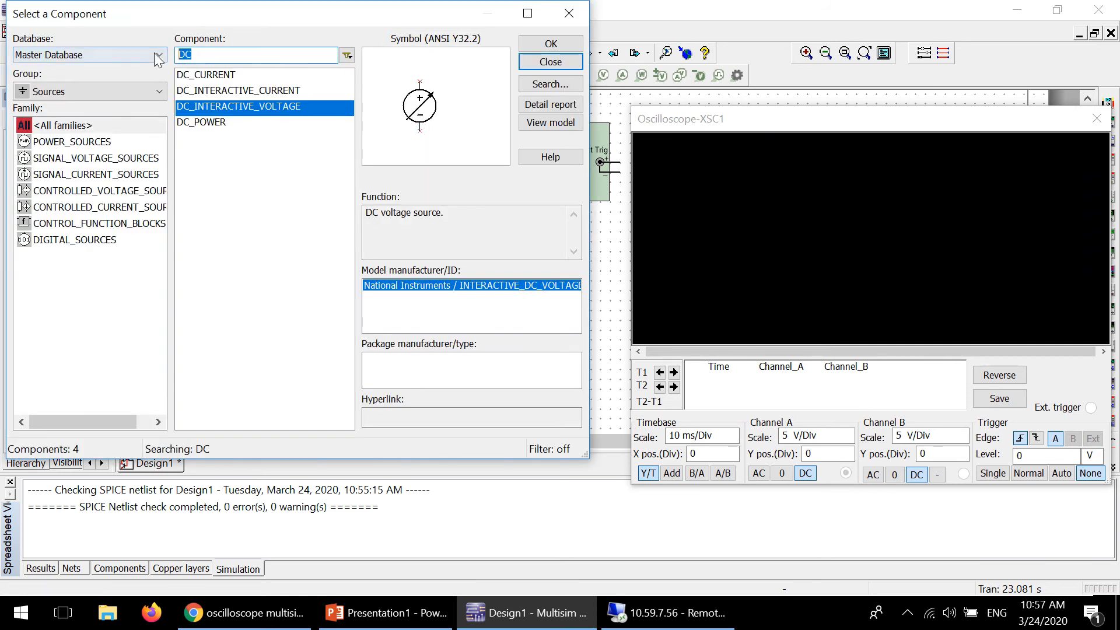
{"action": "type", "text": "round"}
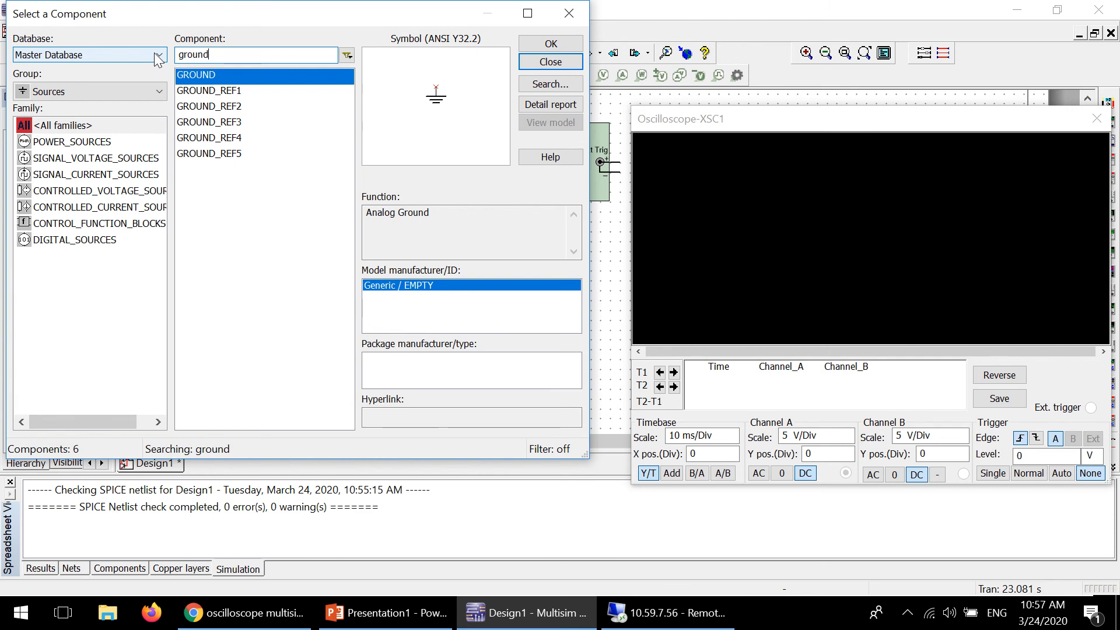
{"action": "left_click", "coordinate": [548, 44]}
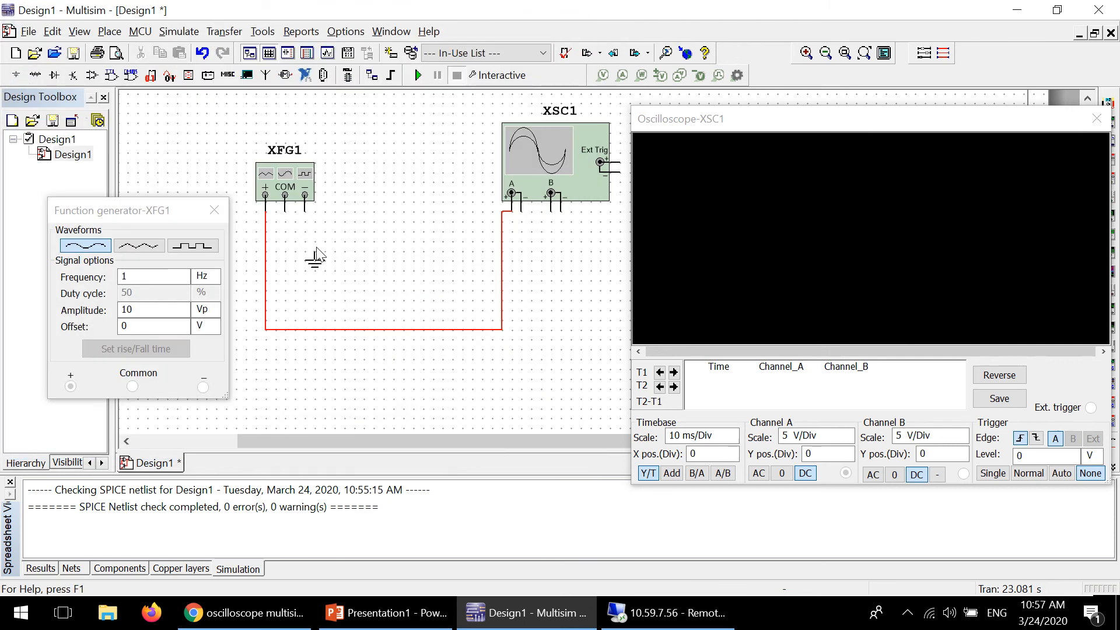
{"action": "left_click", "coordinate": [298, 255]}
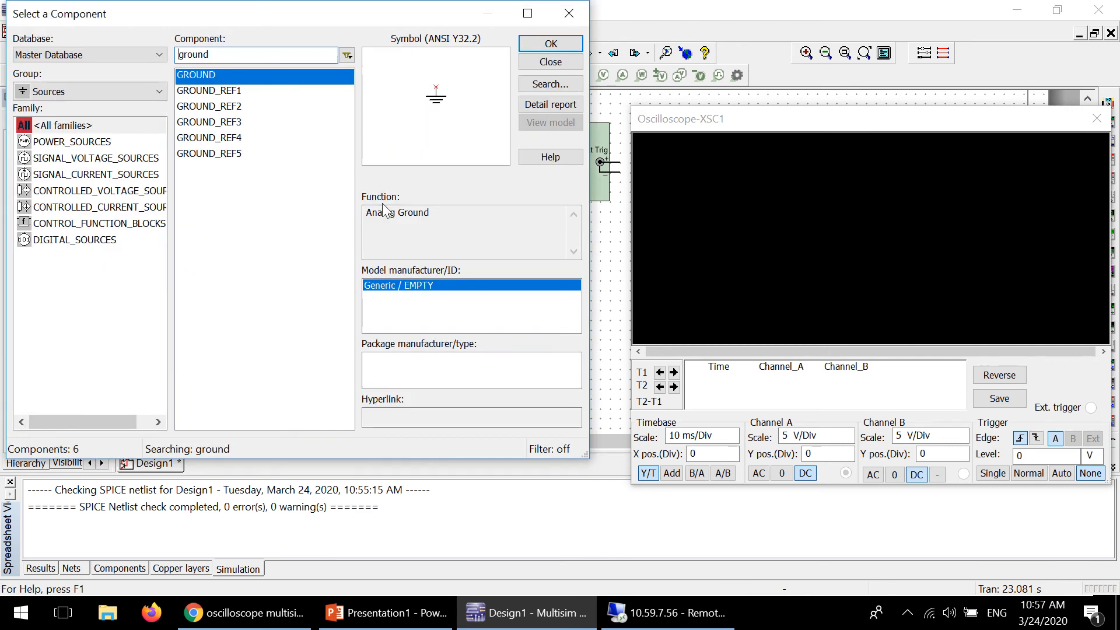
{"action": "left_click", "coordinate": [576, 50]}
{"action": "left_click", "coordinate": [551, 263]}
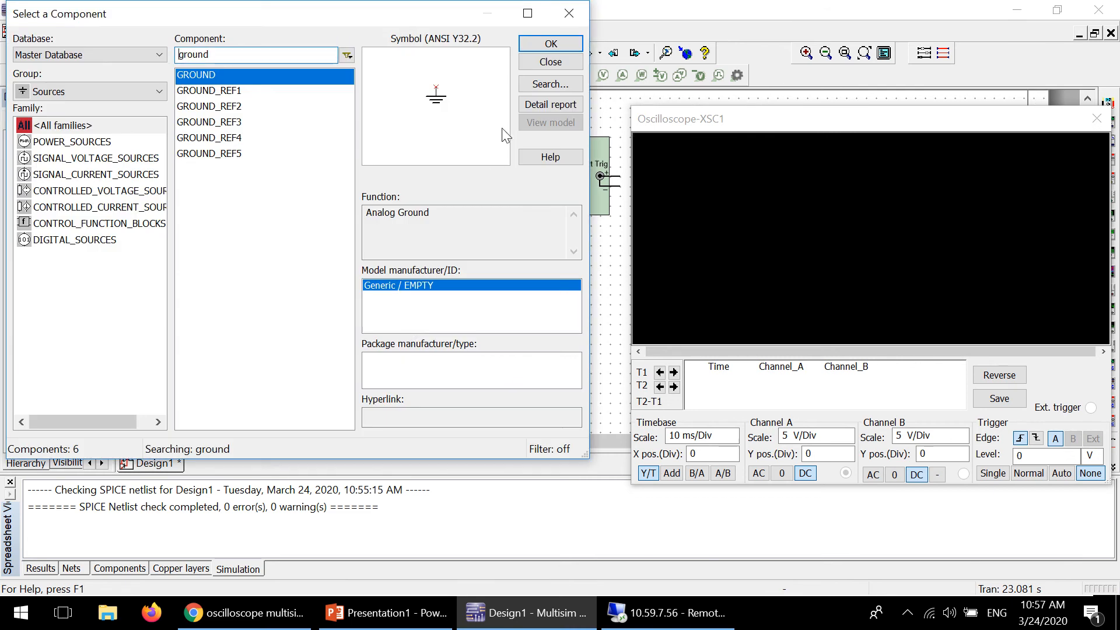
{"action": "left_click", "coordinate": [543, 64]}
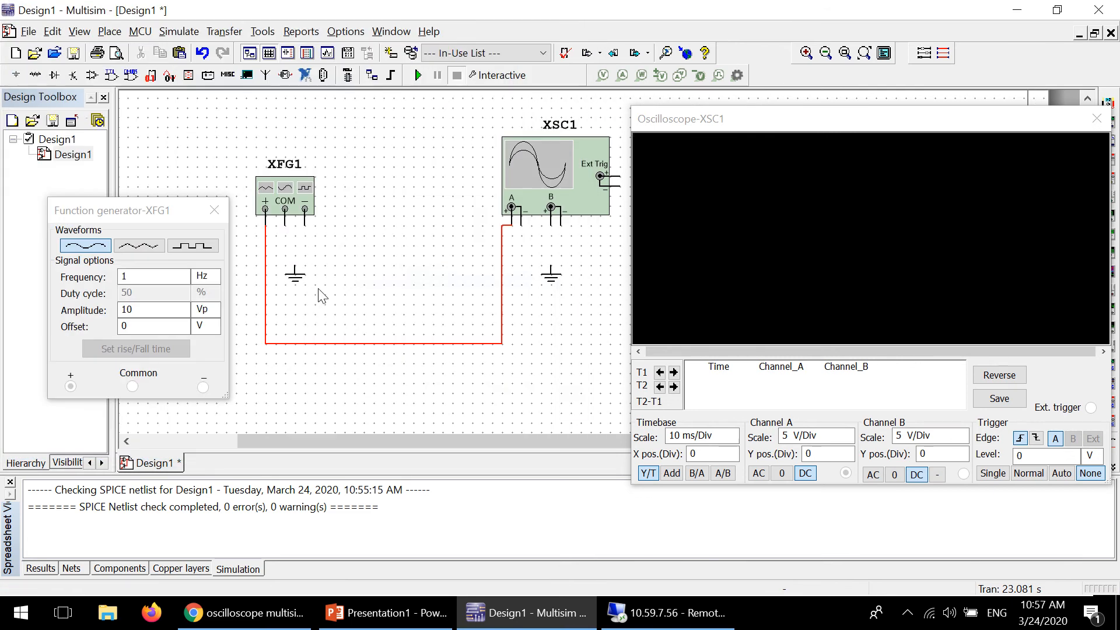
Wire the function generator's COM terminal to its ground and the oscilloscope's channel A negative input to the other ground.
{"action": "left_click", "coordinate": [285, 226]}
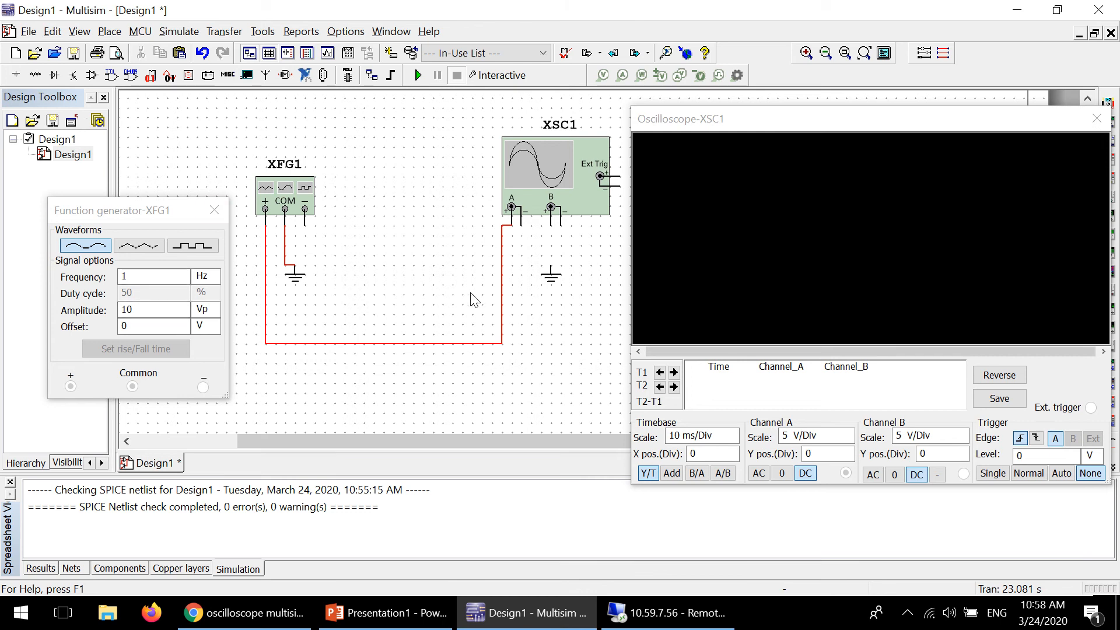
{"action": "left_click_drag", "start_coordinate": [550, 268], "coordinate": [558, 270]}
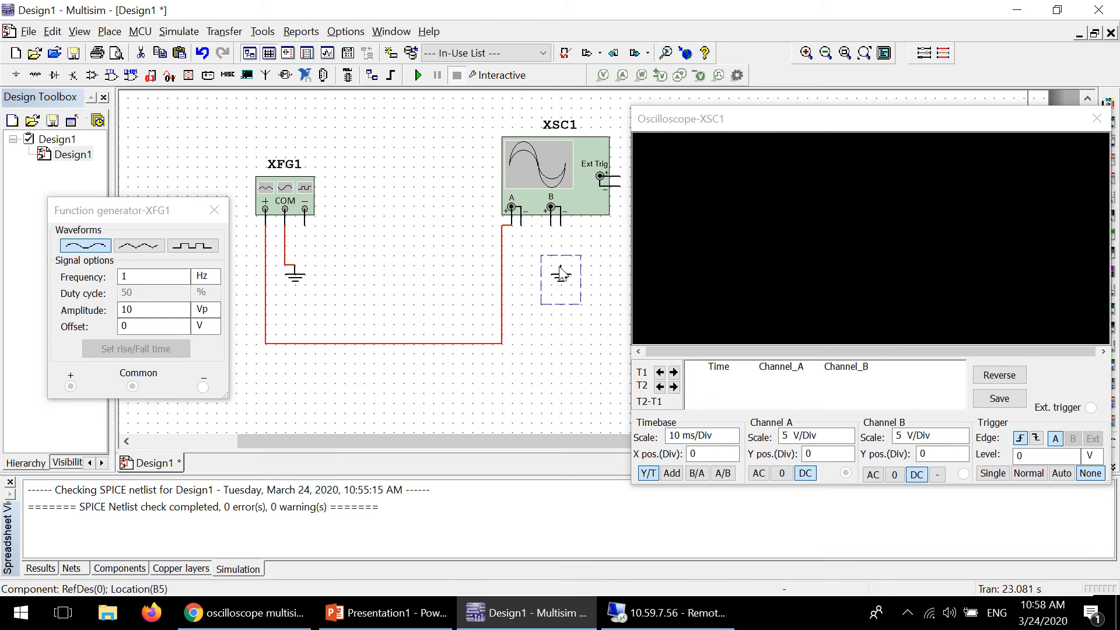
{"action": "left_click", "coordinate": [521, 224]}
{"action": "left_click", "coordinate": [558, 264]}
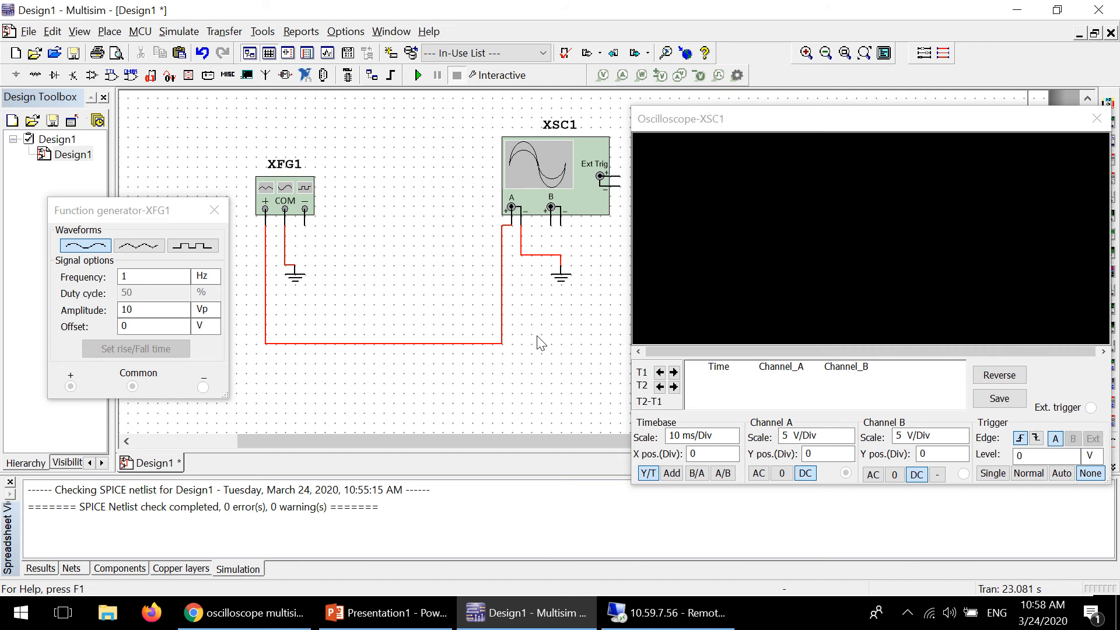
Run the simulation and set the oscilloscope's trigger mode to Single.
{"action": "left_click", "coordinate": [417, 74]}
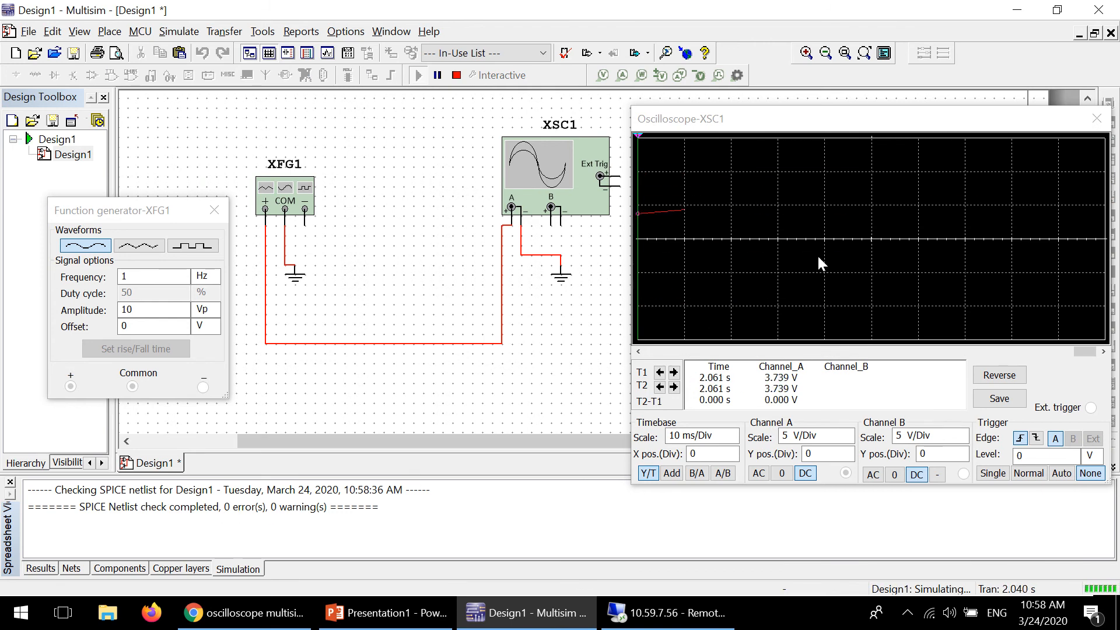
{"action": "mouse_move", "coordinate": [903, 119]}
{"action": "left_mouse_down"}
{"action": "mouse_move", "coordinate": [873, 121]}
{"action": "mouse_move", "coordinate": [875, 88]}
{"action": "left_mouse_up"}
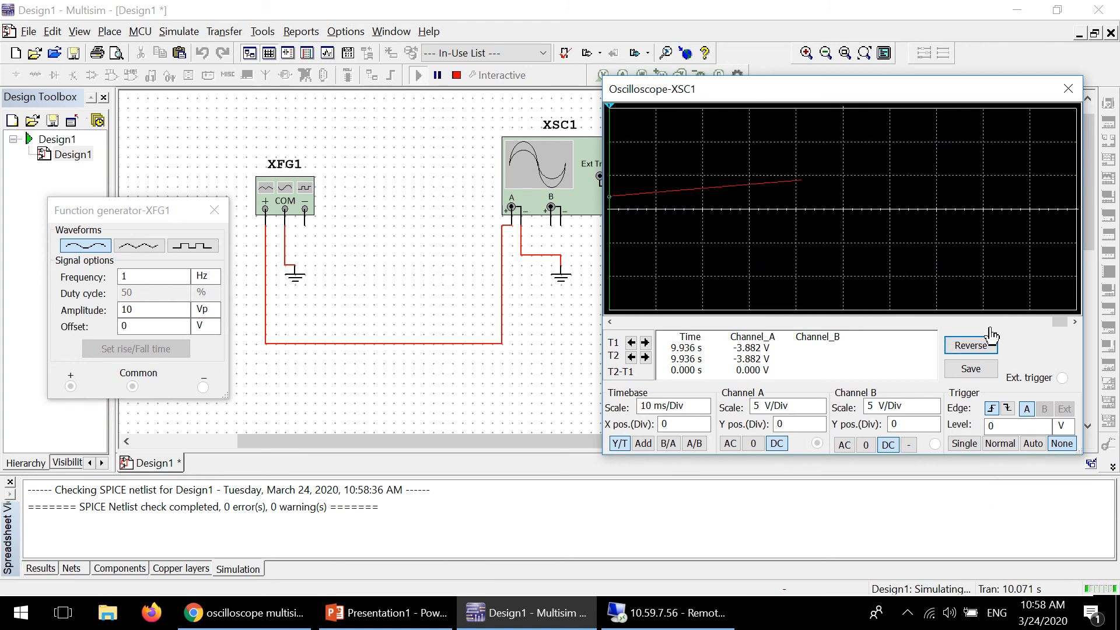
{"action": "left_click", "coordinate": [965, 446]}
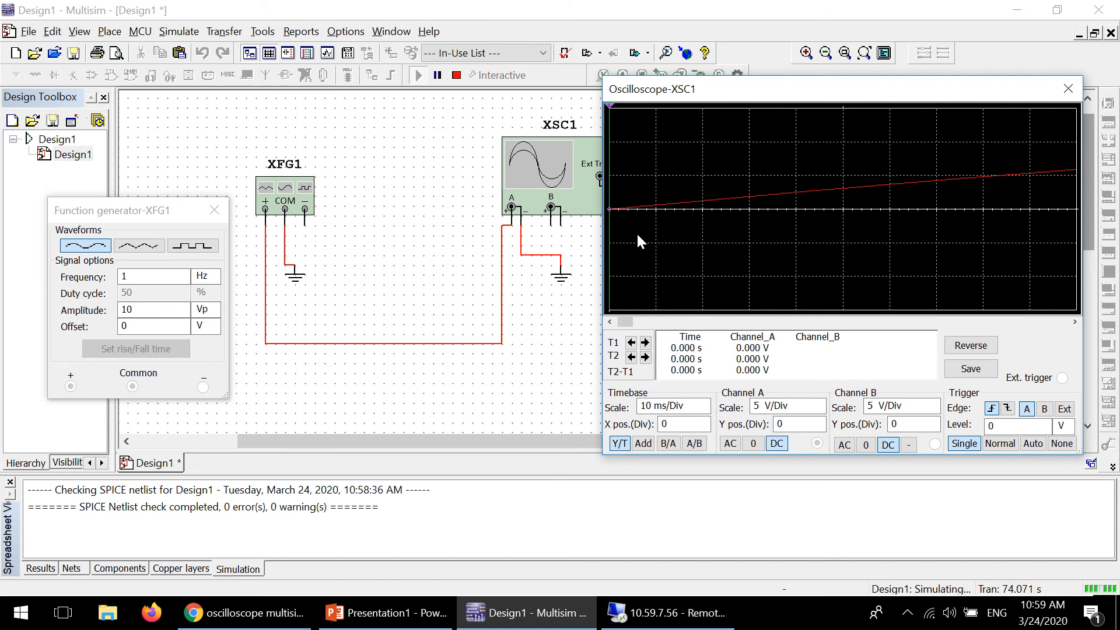
Increase the oscilloscope's timebase scale to 200 ms/Div.
{"action": "left_click", "coordinate": [668, 409]}
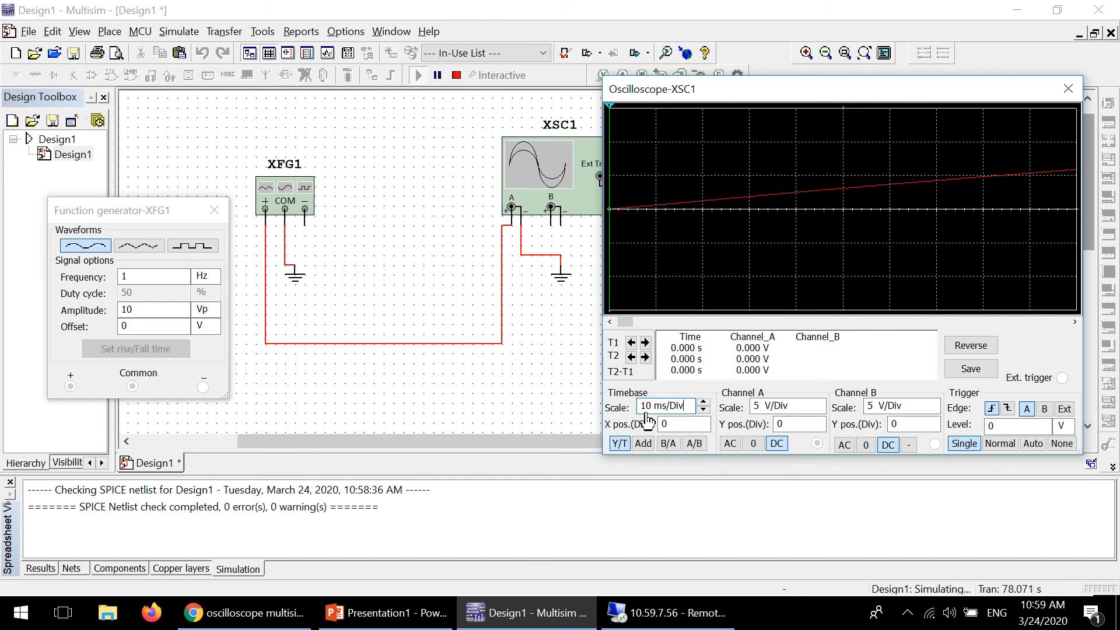
{"action": "left_click", "coordinate": [704, 403]}
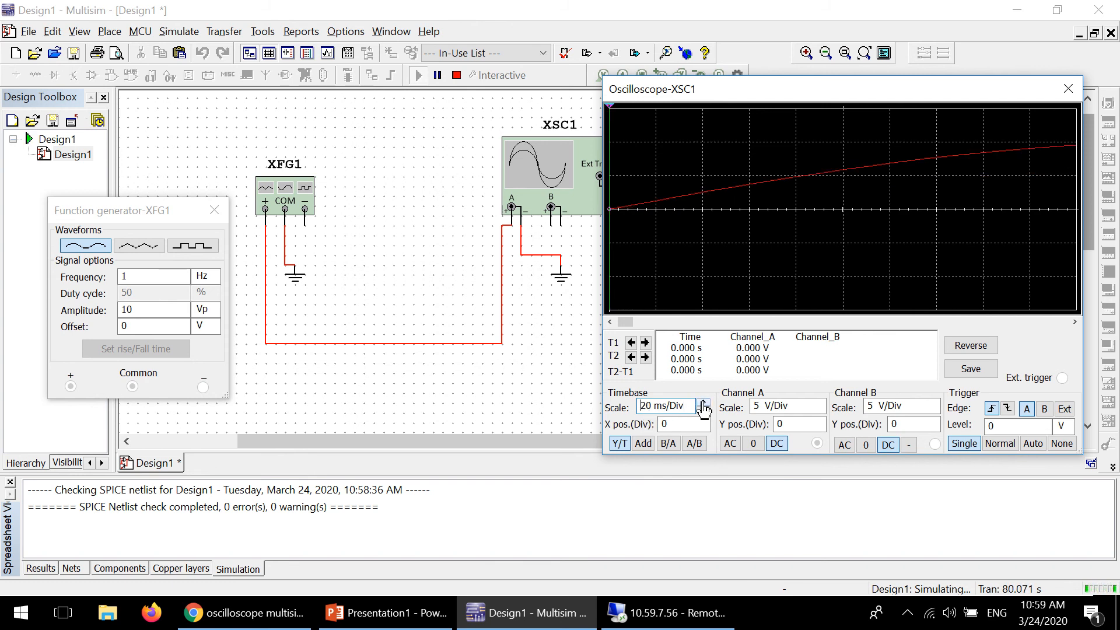
{"action": "left_click", "coordinate": [705, 404]}
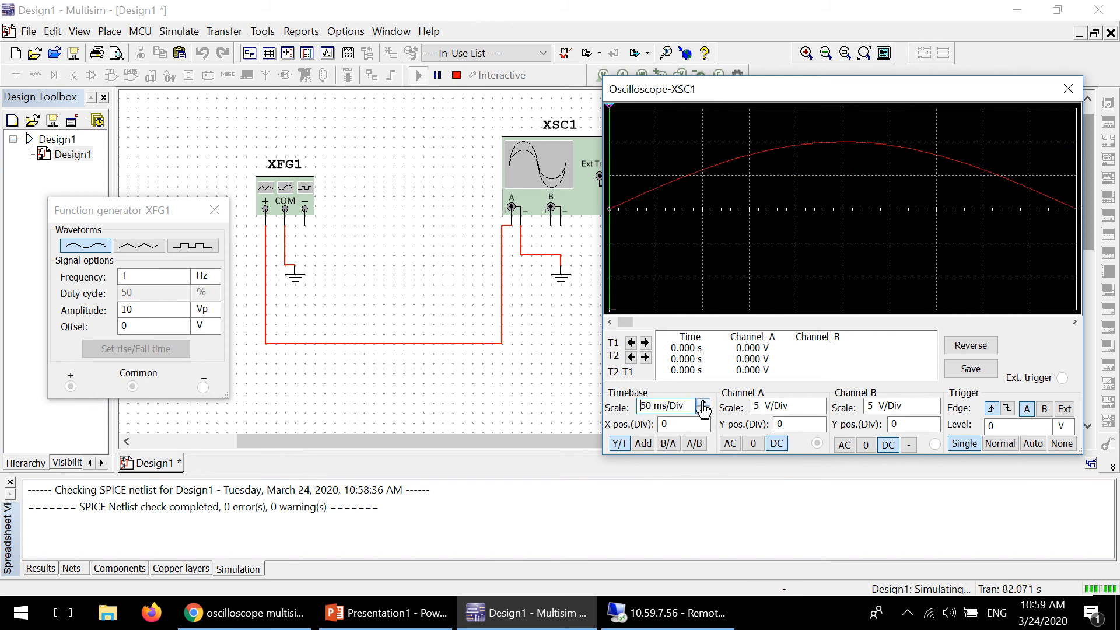
{"action": "left_click", "coordinate": [704, 403]}
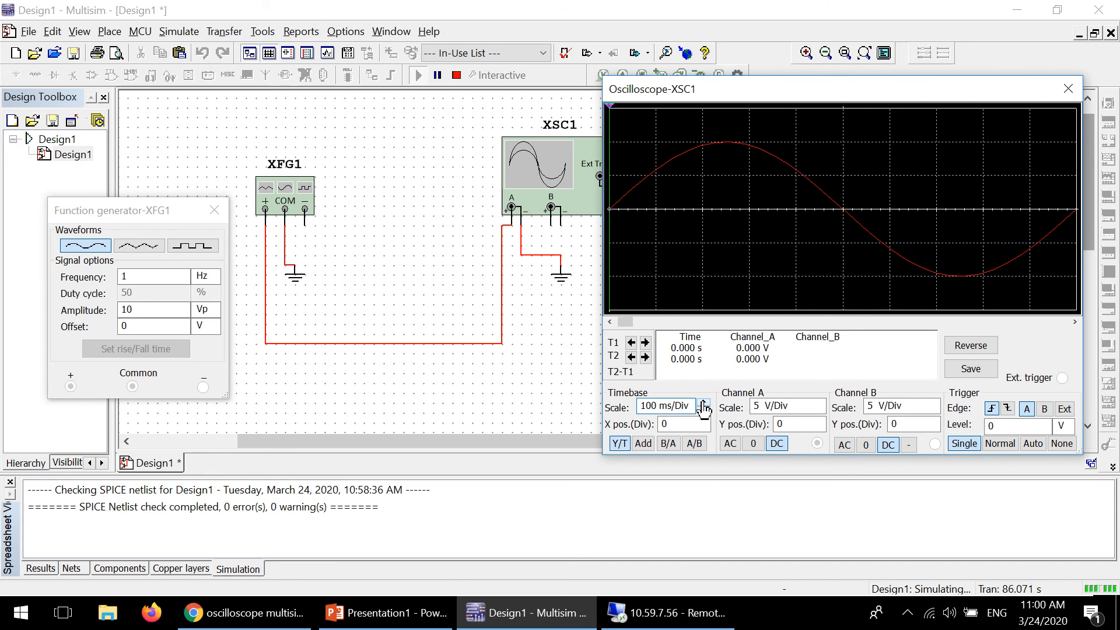
{"action": "left_click", "coordinate": [705, 404]}
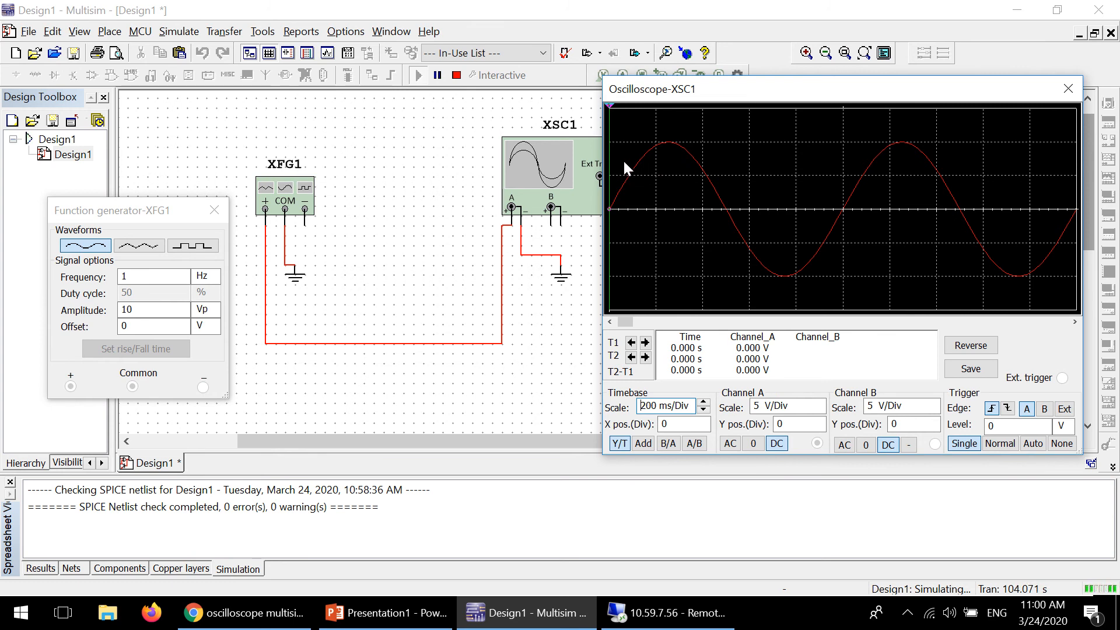
Try a channel A scale of 2 V/Div, then restore it to 5 V/Div.
{"action": "left_click", "coordinate": [800, 407]}
{"action": "left_click", "coordinate": [819, 410]}
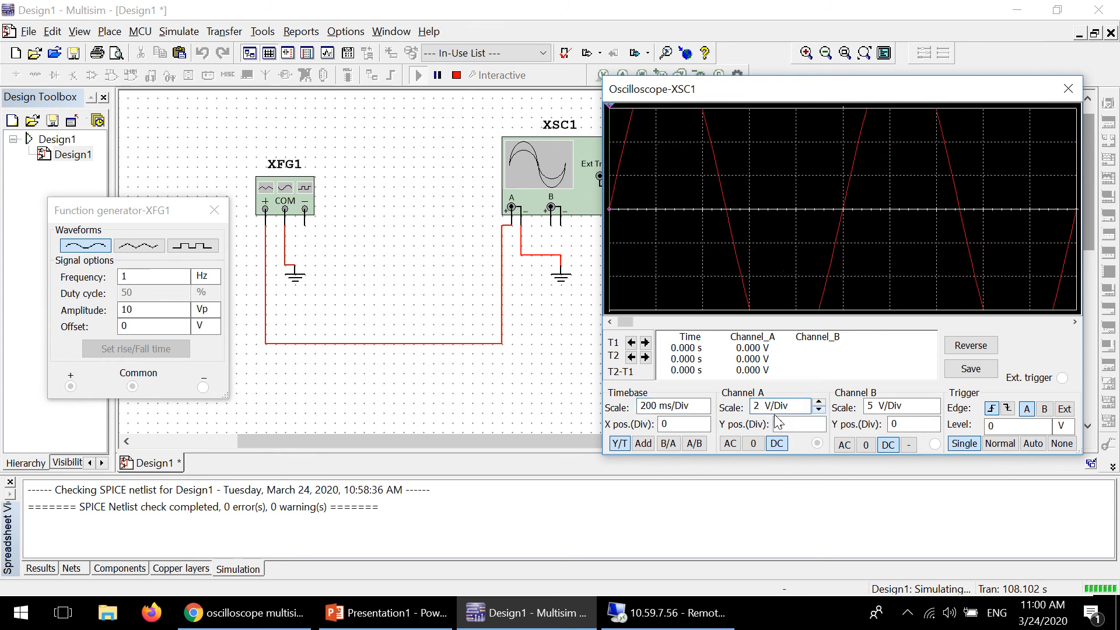
{"action": "left_click", "coordinate": [820, 402]}
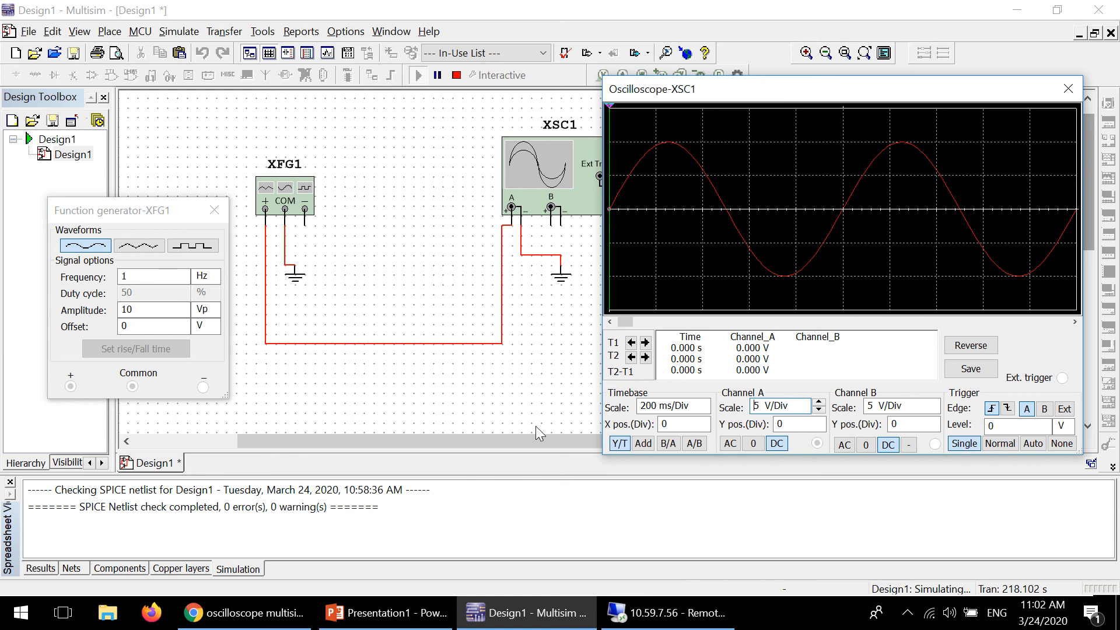
Switch the timebase scale between 100 ms/Div and 200 ms/Div to compare the traces, ending on 200 ms/Div.
{"action": "left_click", "coordinate": [687, 406]}
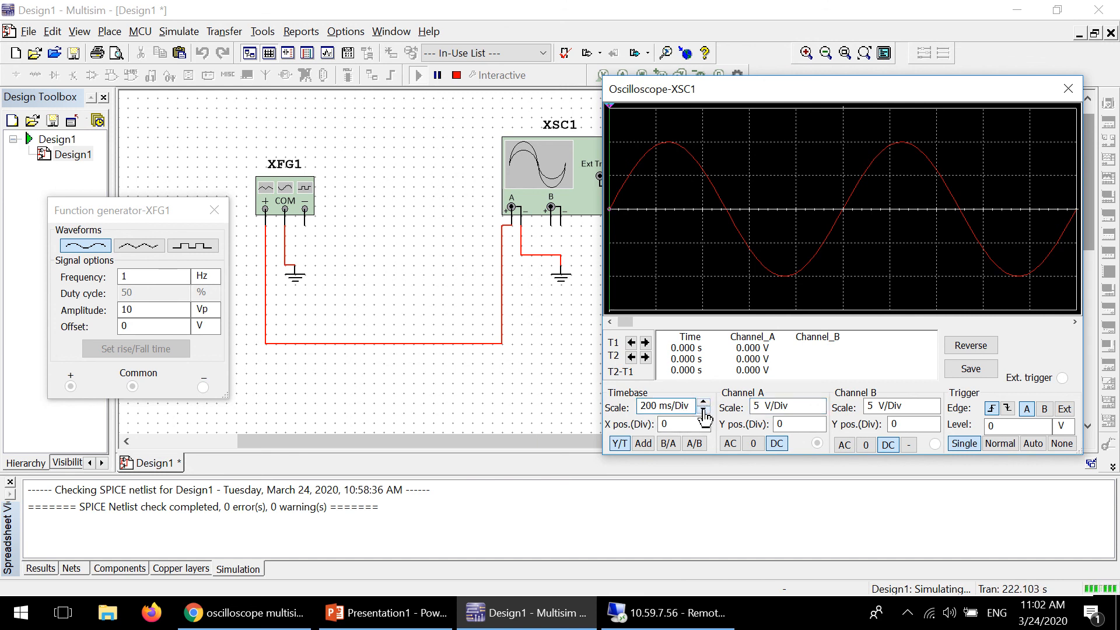
{"action": "left_click", "coordinate": [703, 411]}
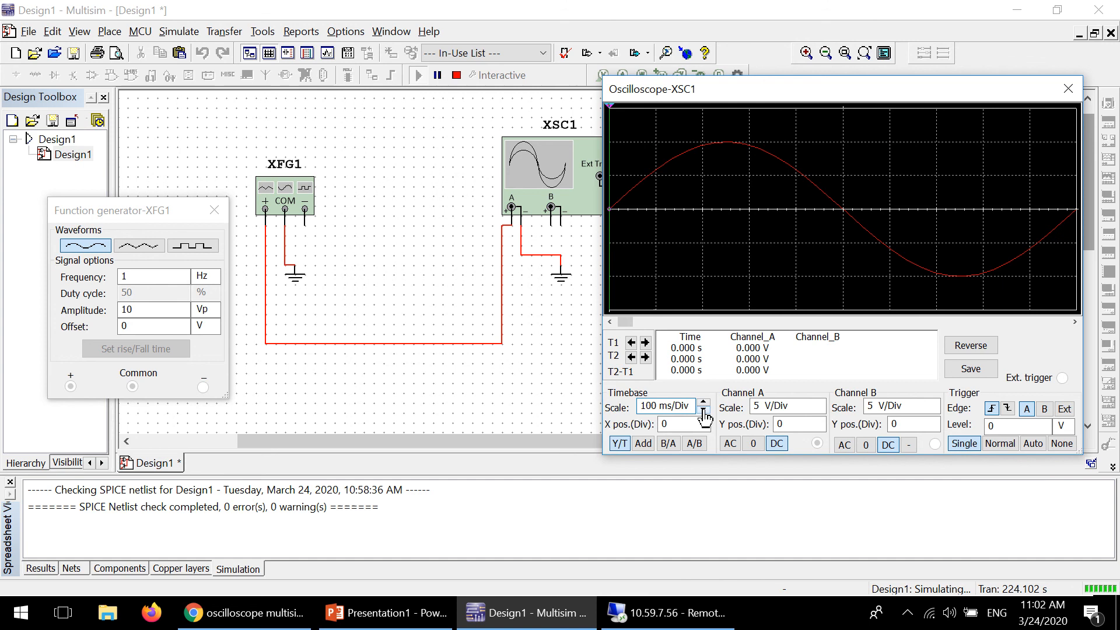
{"action": "left_click", "coordinate": [703, 409]}
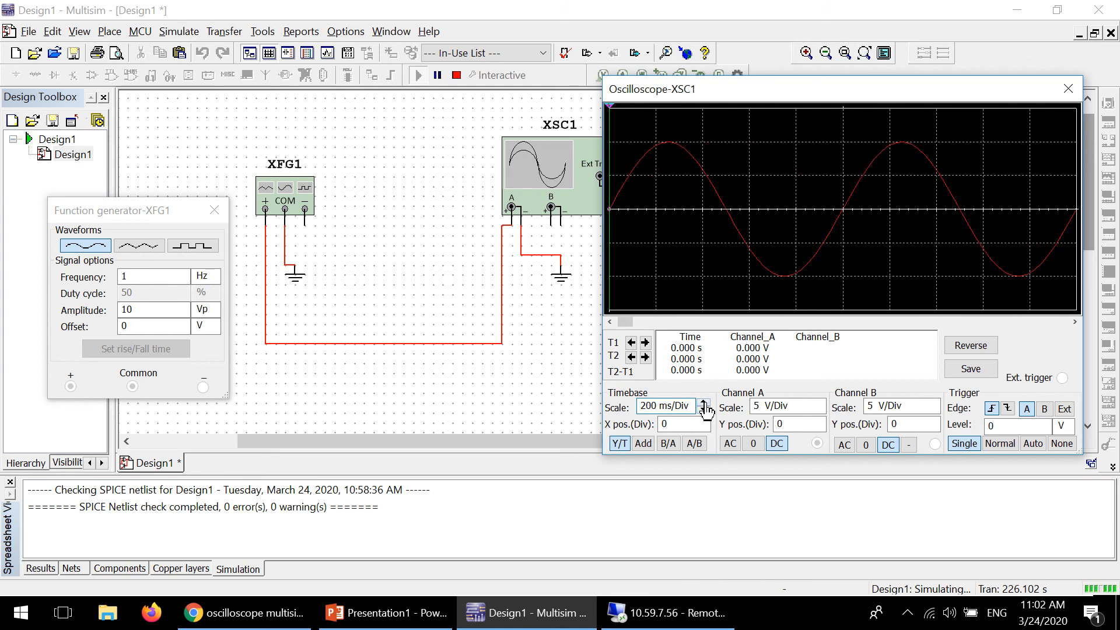
{"action": "left_click", "coordinate": [704, 411]}
{"action": "left_click", "coordinate": [703, 409]}
Alternate channel A's scale between 2 V/Div and 5 V/Div to compare the waveform heights, ending on 5 V/Div.
{"action": "left_click", "coordinate": [819, 412]}
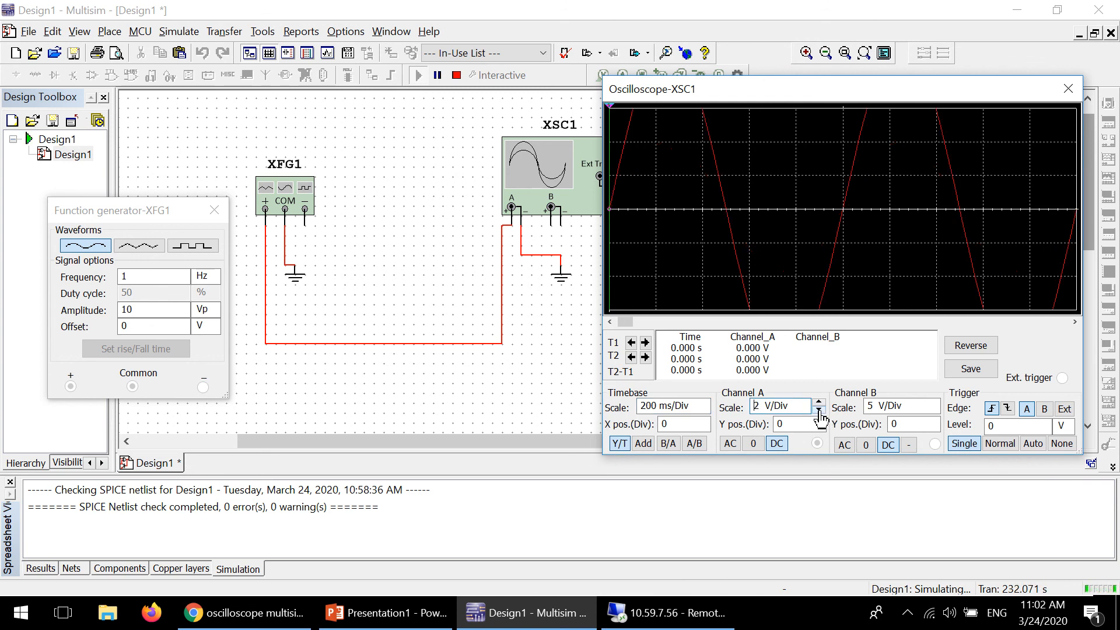
{"action": "left_click", "coordinate": [820, 404]}
{"action": "left_click", "coordinate": [819, 411]}
{"action": "left_click", "coordinate": [820, 405]}
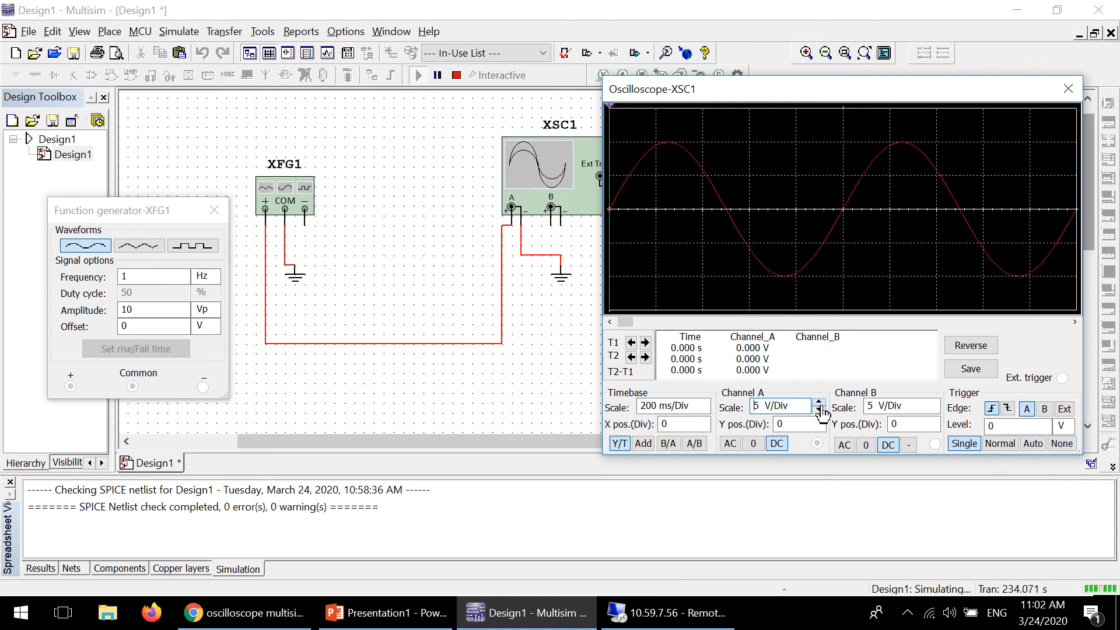
{"action": "left_click", "coordinate": [820, 412]}
{"action": "left_click", "coordinate": [820, 403]}
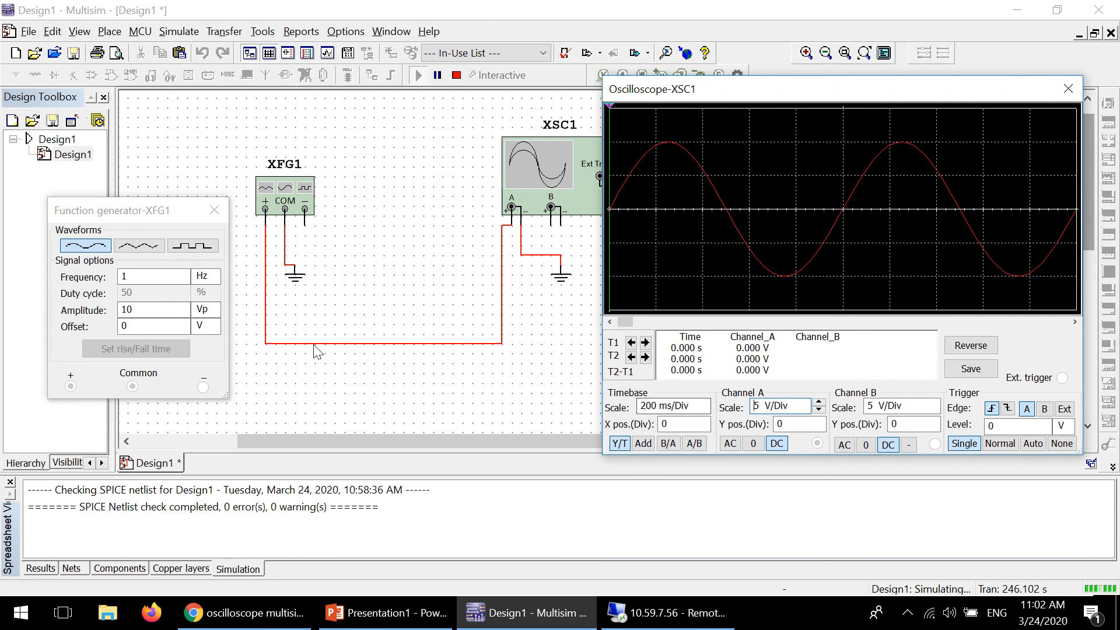
Set the function generator's offset to 2 V, keeping the amplitude unit at Vp.
{"action": "left_click", "coordinate": [132, 327]}
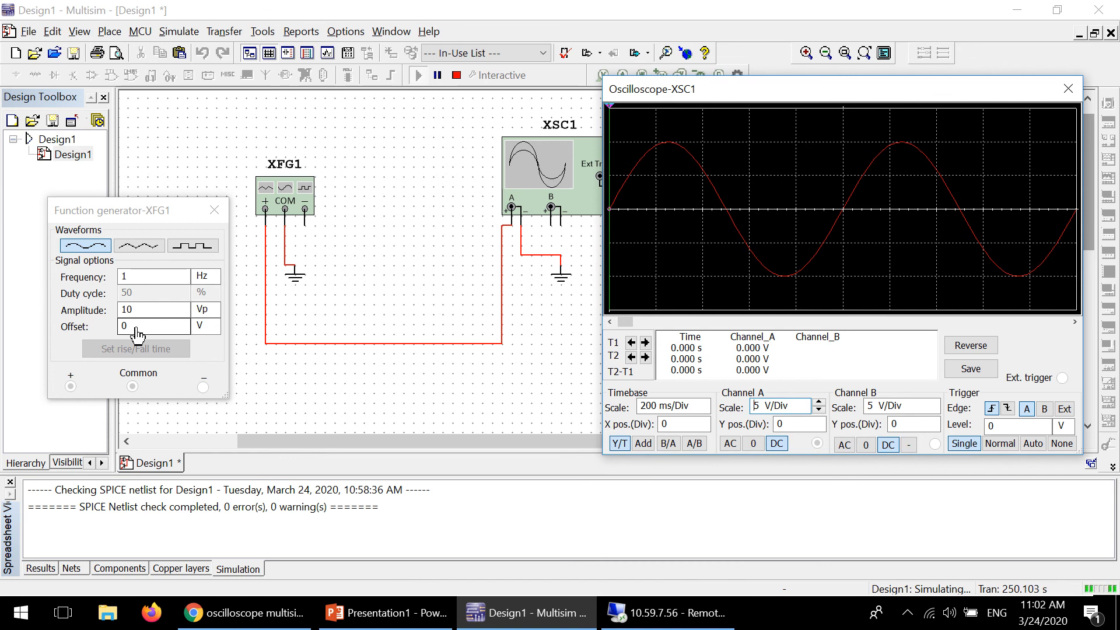
{"action": "left_click", "coordinate": [134, 330]}
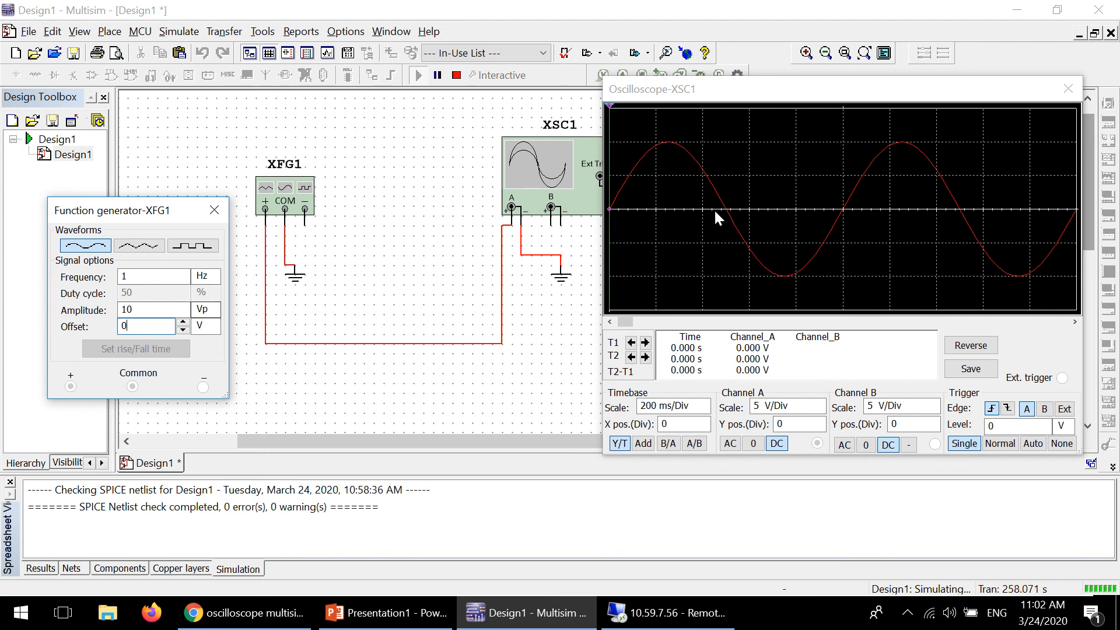
{"action": "double_click", "coordinate": [129, 326]}
{"action": "type", "text": "2"}
{"action": "key", "text": "Return"}
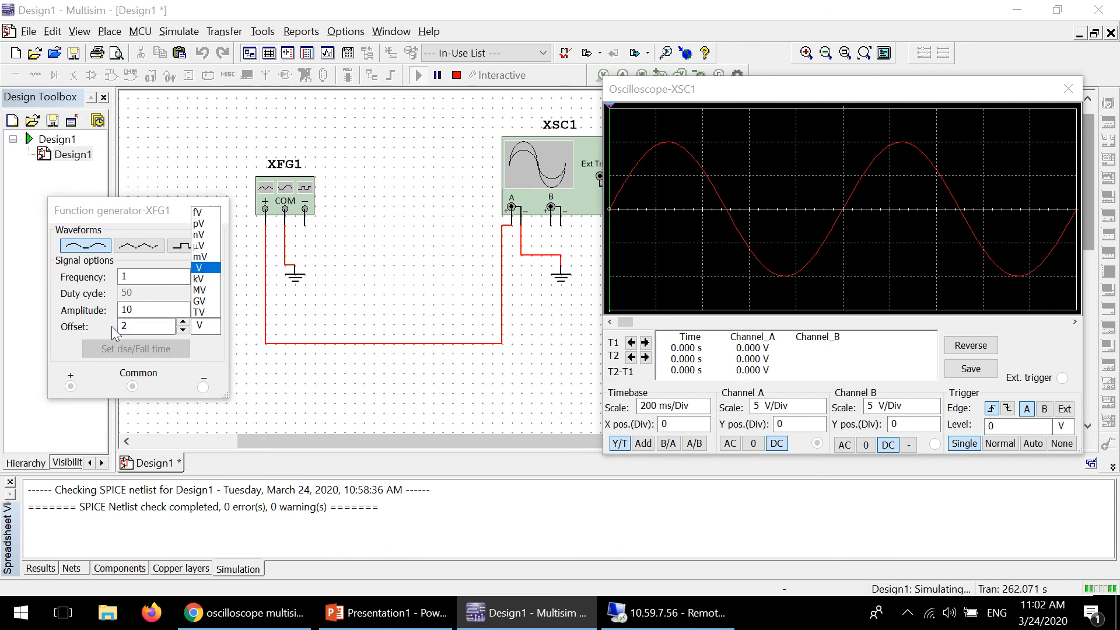
{"action": "key", "text": "Return"}
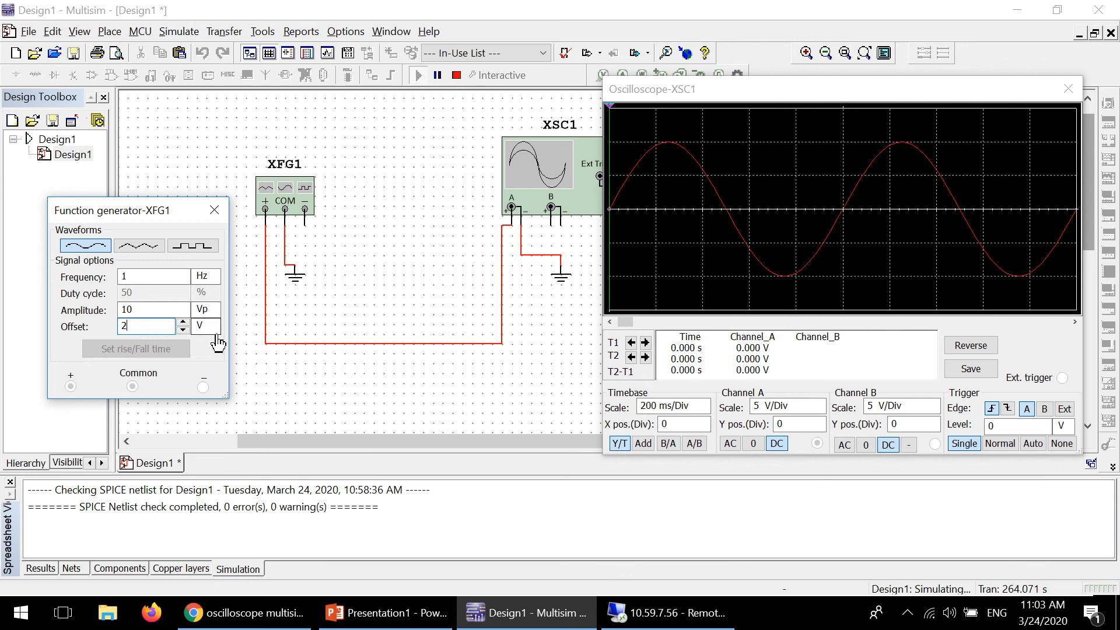
{"action": "left_click", "coordinate": [209, 311]}
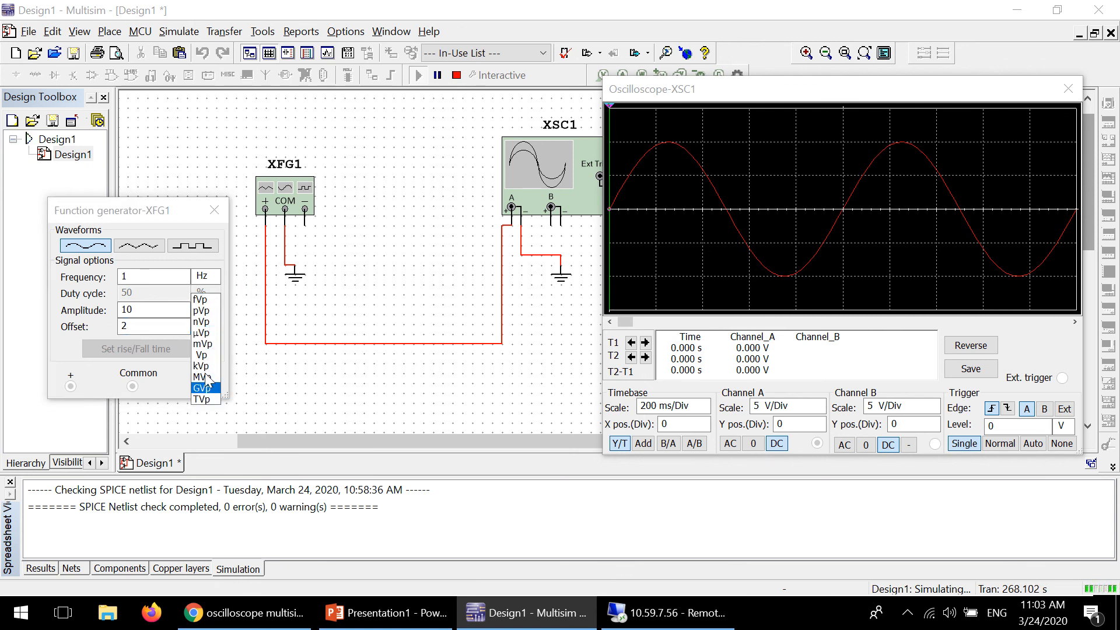
{"action": "left_click", "coordinate": [76, 343]}
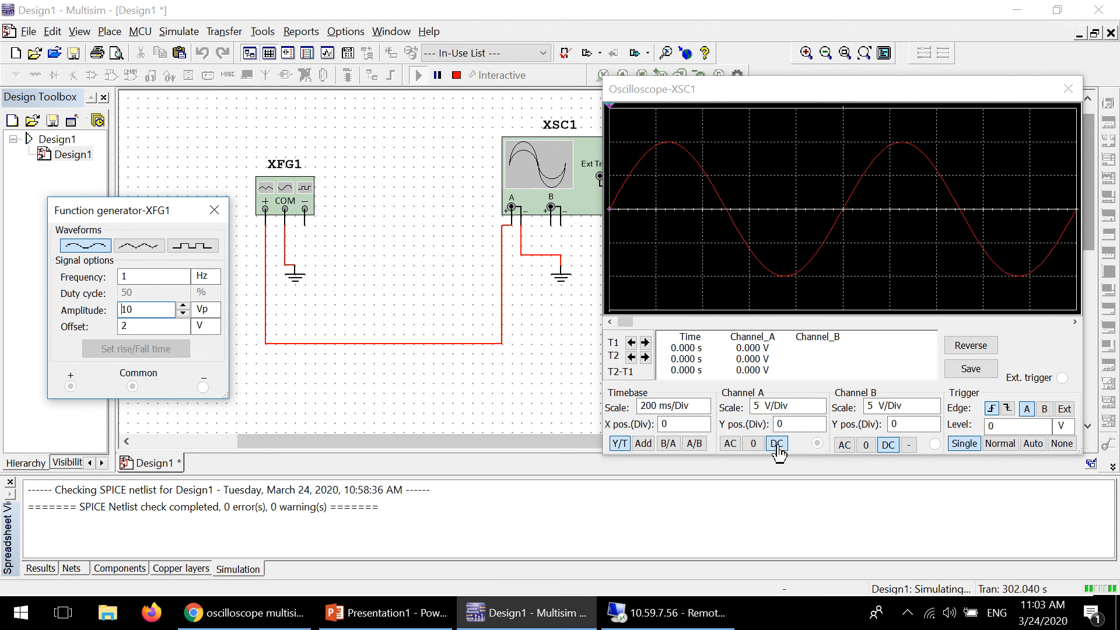
Switch channel A's coupling between AC and DC, ending on DC, and stop the simulation.
{"action": "left_click", "coordinate": [730, 443]}
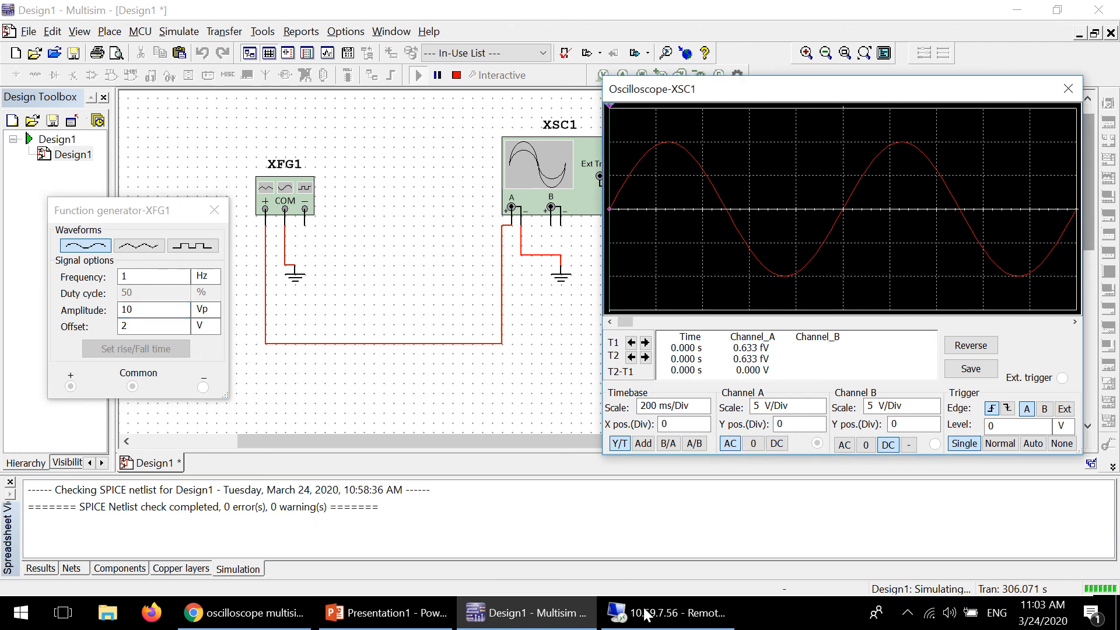
{"action": "left_click", "coordinate": [340, 613]}
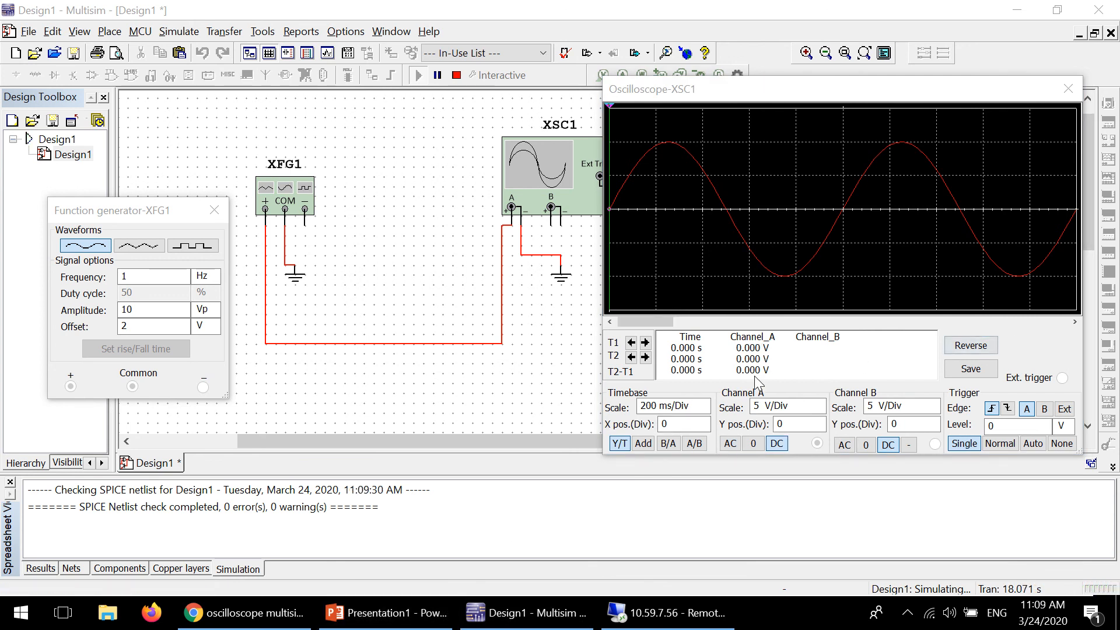
{"action": "left_click", "coordinate": [727, 446]}
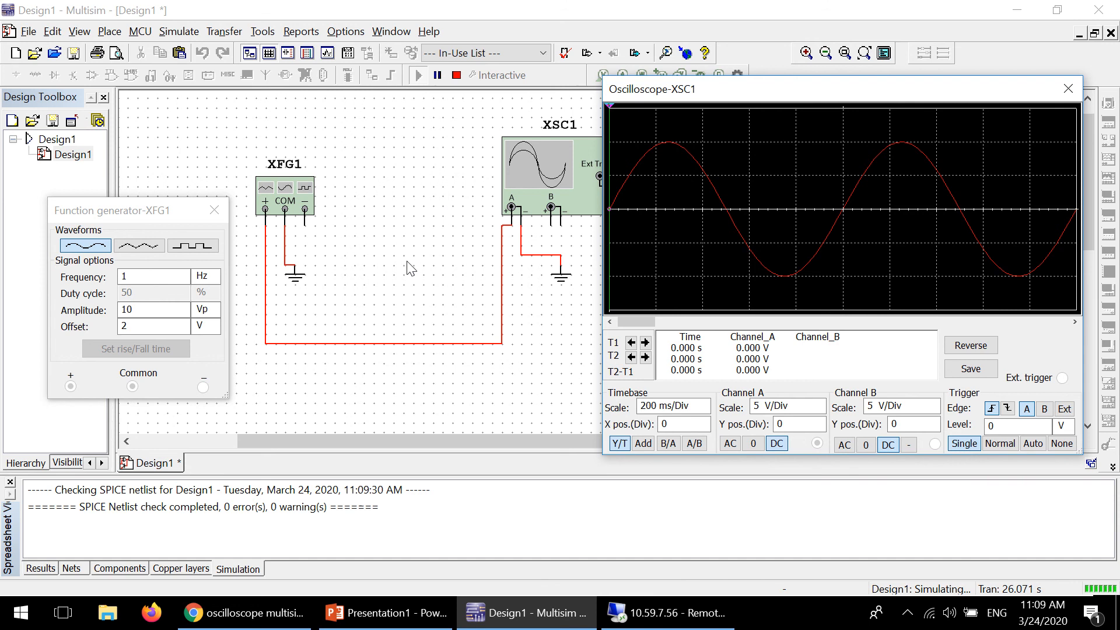
{"action": "left_click", "coordinate": [730, 445]}
{"action": "left_click", "coordinate": [776, 444]}
{"action": "left_click", "coordinate": [457, 75]}
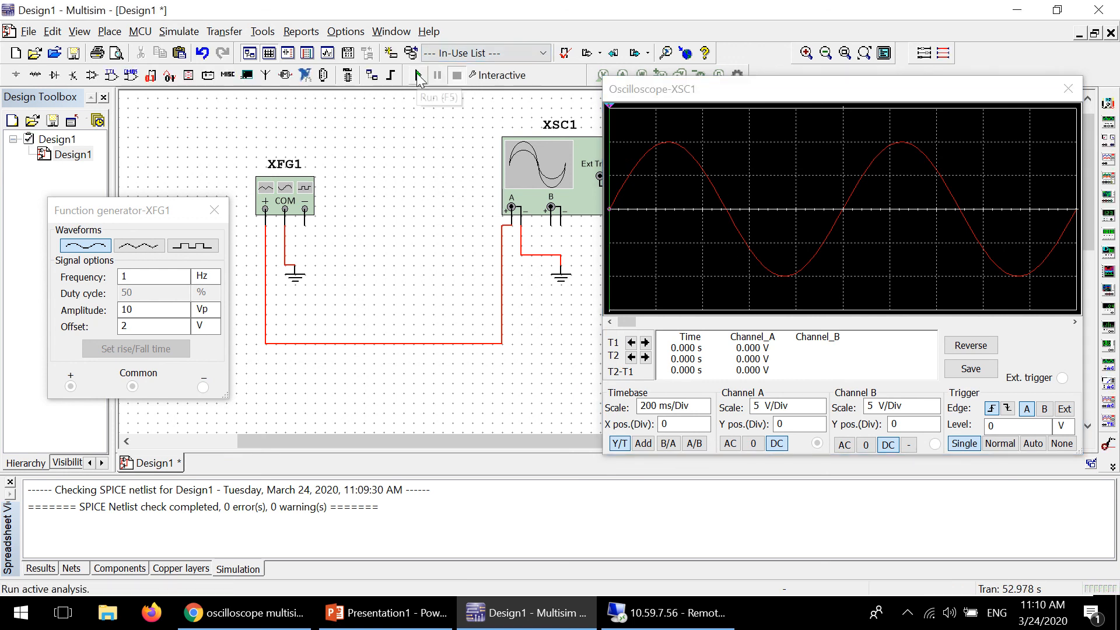
Run the simulation and measure the offset sine wave, placing cursor T2 on its first peak and cursor T1 on its first trough.
{"action": "left_click", "coordinate": [417, 74]}
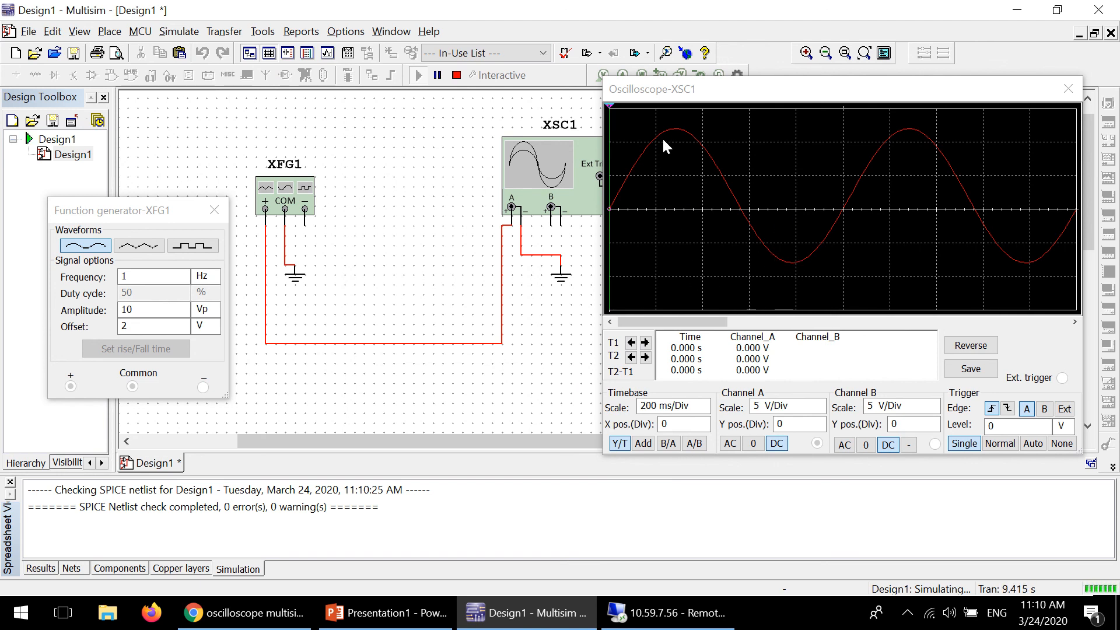
{"action": "left_click", "coordinate": [622, 108]}
{"action": "left_click_drag", "start_coordinate": [610, 106], "coordinate": [677, 109]}
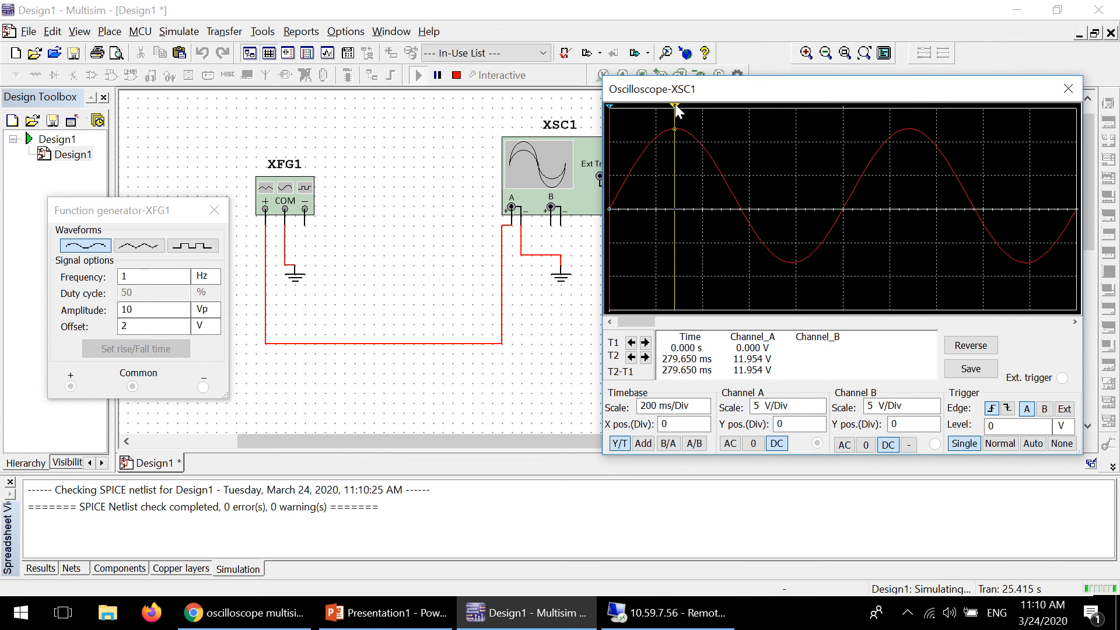
{"action": "left_click_drag", "start_coordinate": [674, 109], "coordinate": [680, 110]}
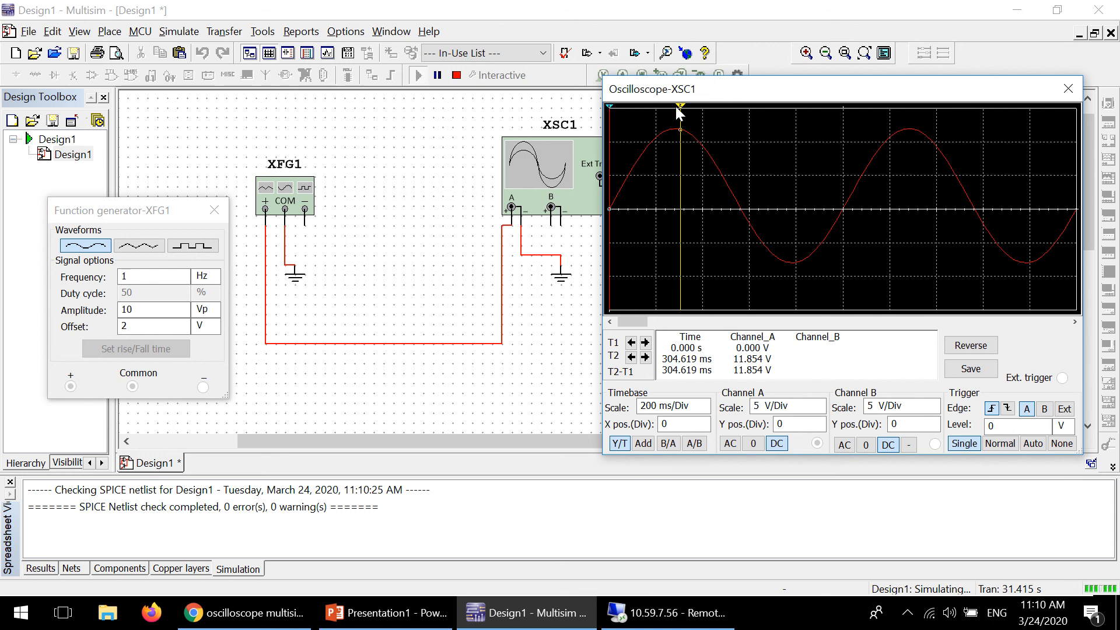
{"action": "left_click_drag", "start_coordinate": [610, 105], "coordinate": [796, 115]}
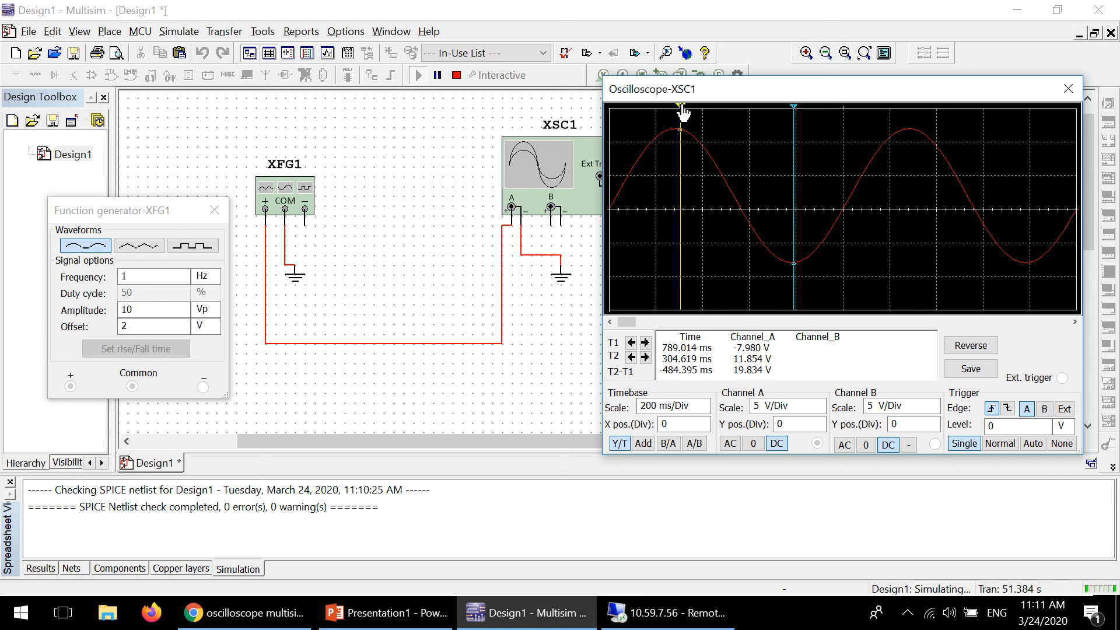
{"action": "left_click_drag", "start_coordinate": [683, 113], "coordinate": [677, 112]}
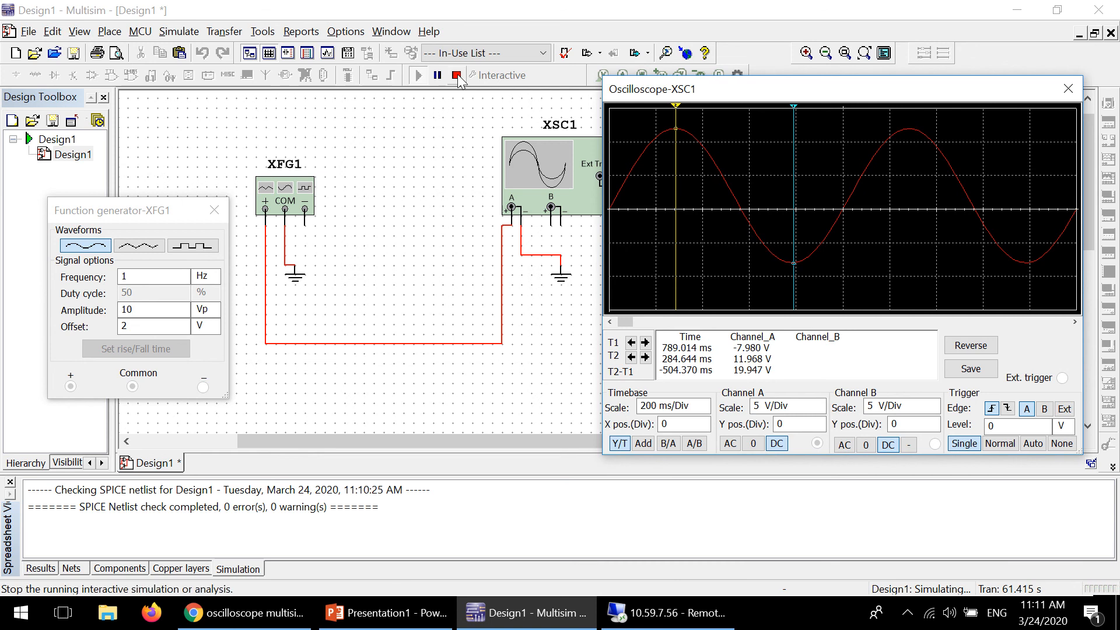
Set the function generator's offset to 0 V and restart the simulation.
{"action": "left_click", "coordinate": [130, 345]}
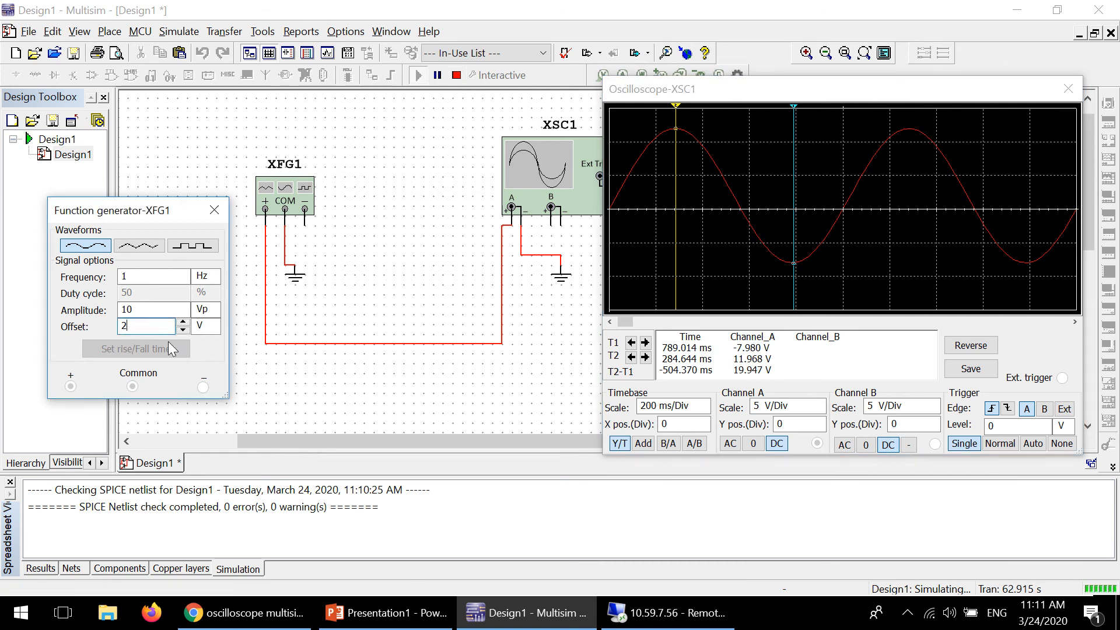
{"action": "left_click", "coordinate": [121, 328]}
{"action": "type", "text": "0"}
{"action": "left_click", "coordinate": [457, 75]}
{"action": "left_click", "coordinate": [420, 74]}
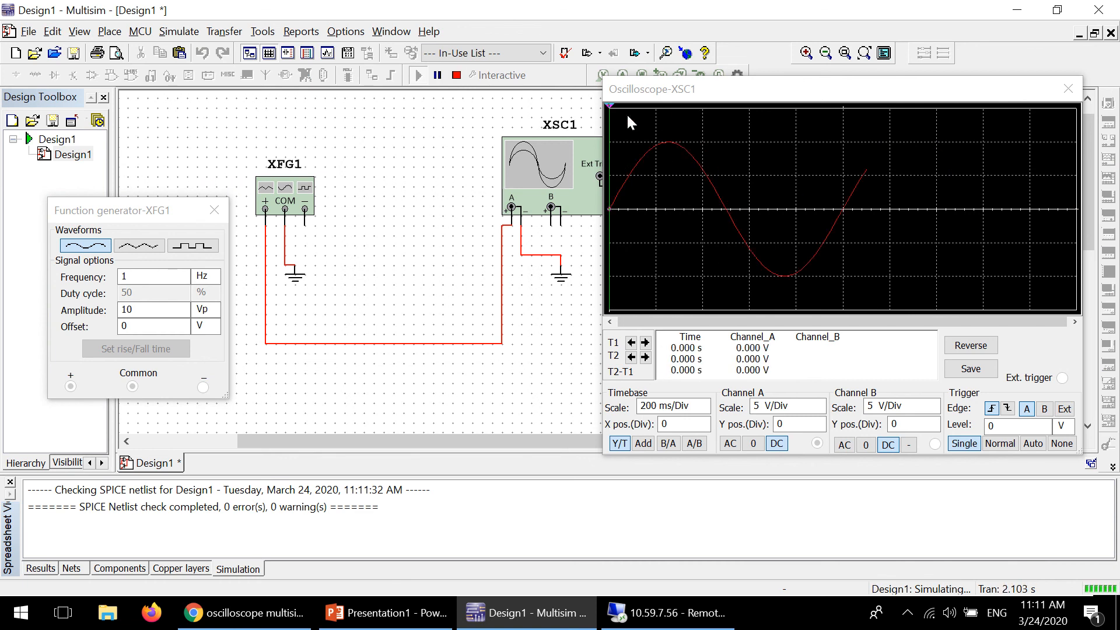
Measure the zero-offset waveform's peak-to-peak voltage with cursor T2 on the first peak and T1 on the first trough.
{"action": "left_click", "coordinate": [656, 100]}
{"action": "left_click_drag", "start_coordinate": [610, 109], "coordinate": [667, 114]}
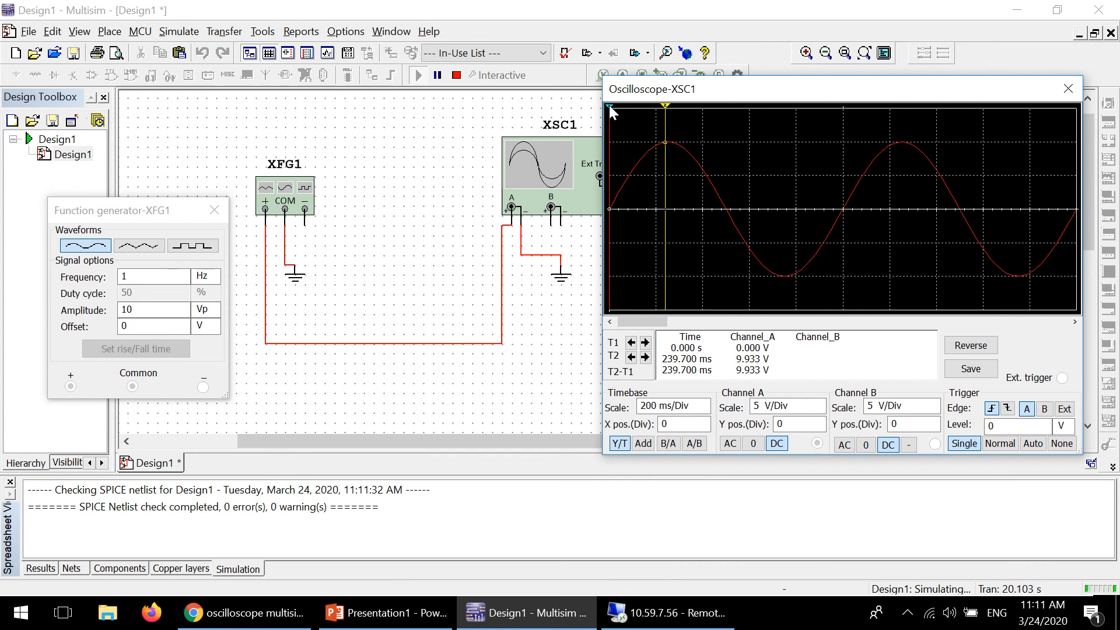
{"action": "left_click_drag", "start_coordinate": [609, 108], "coordinate": [786, 115]}
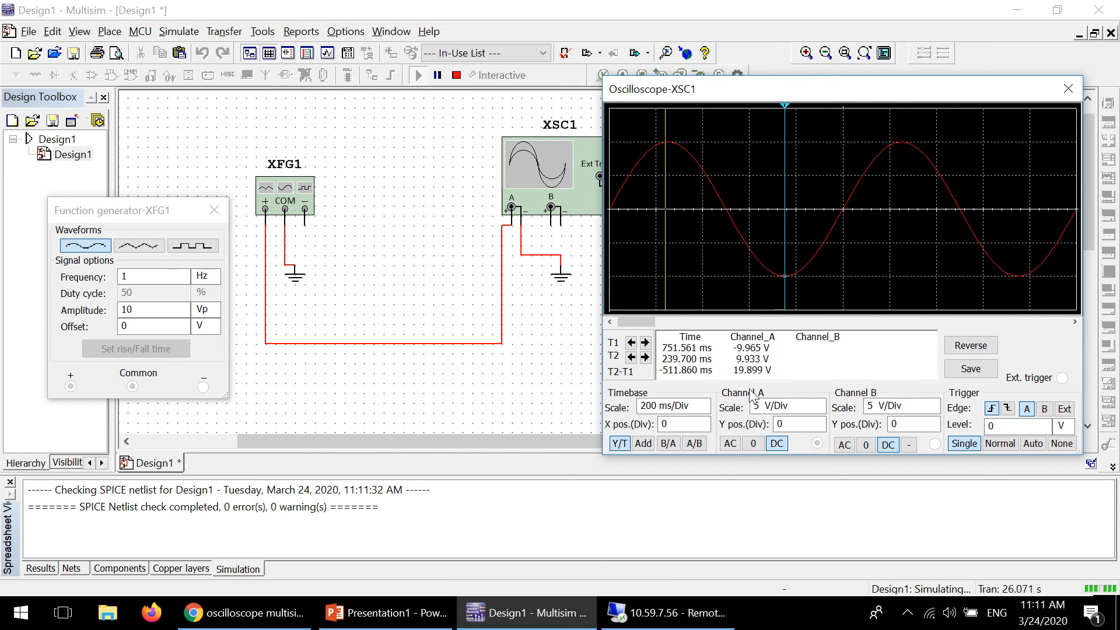